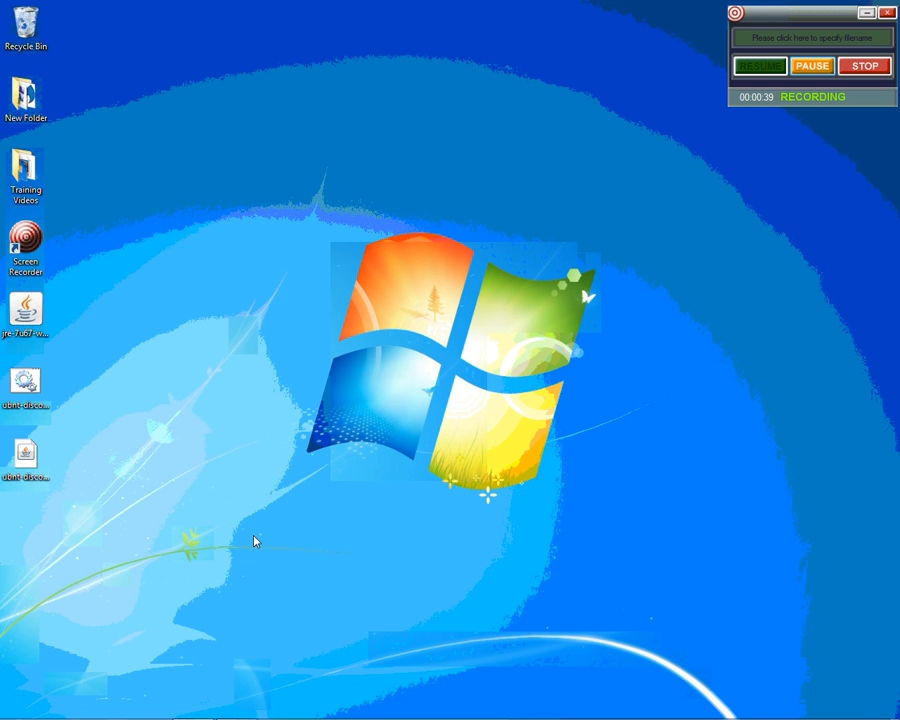
Close the stalled Internet Explorer window and bring up the Start menu.
{"action": "mouse_move", "coordinate": [20, 712]}
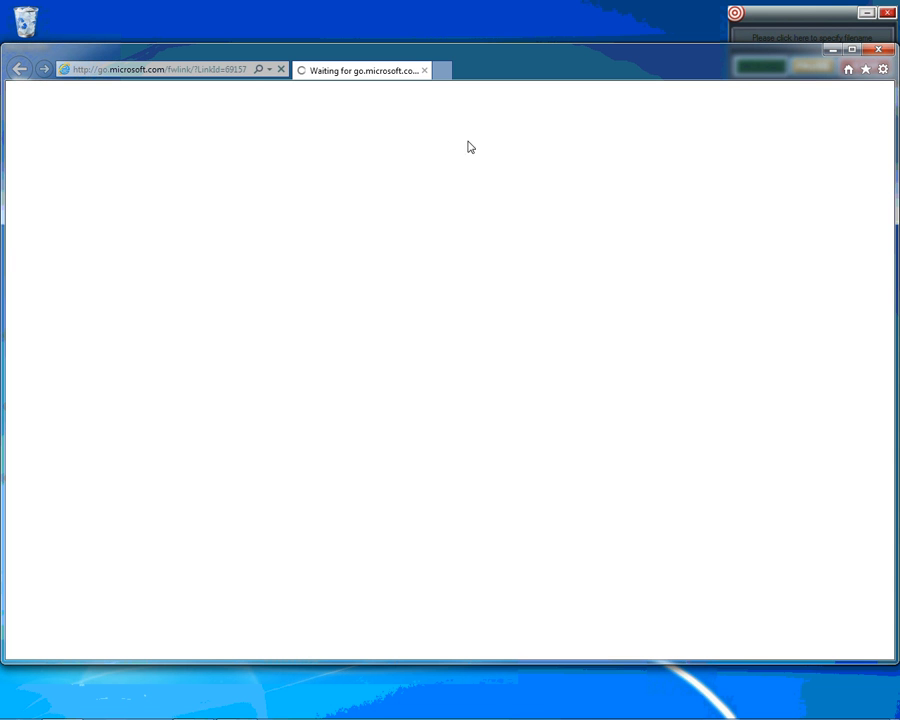
{"action": "left_click", "coordinate": [876, 51]}
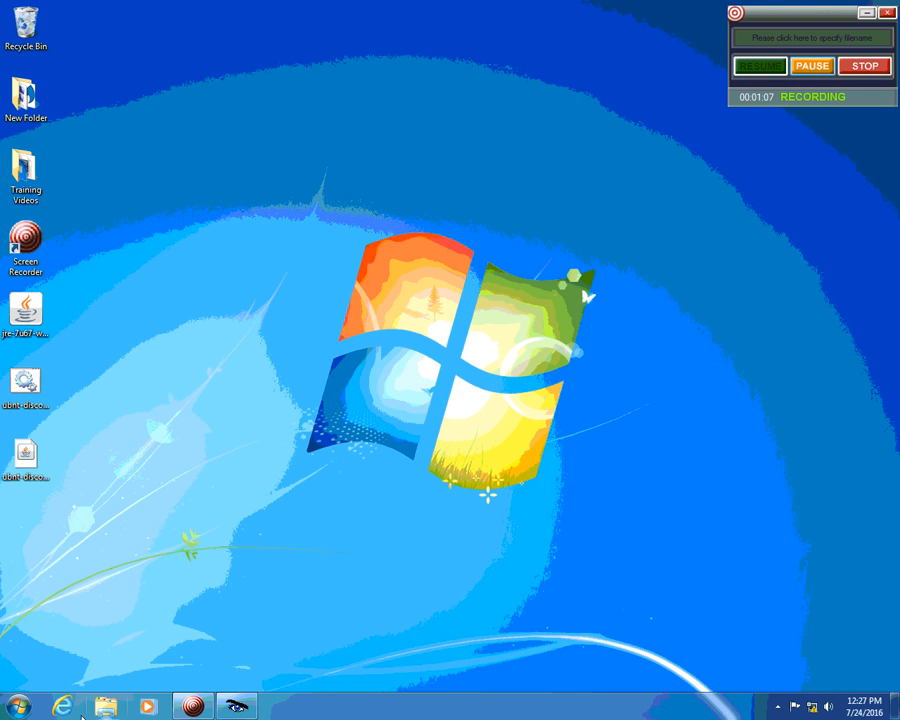
{"action": "left_click", "coordinate": [17, 706]}
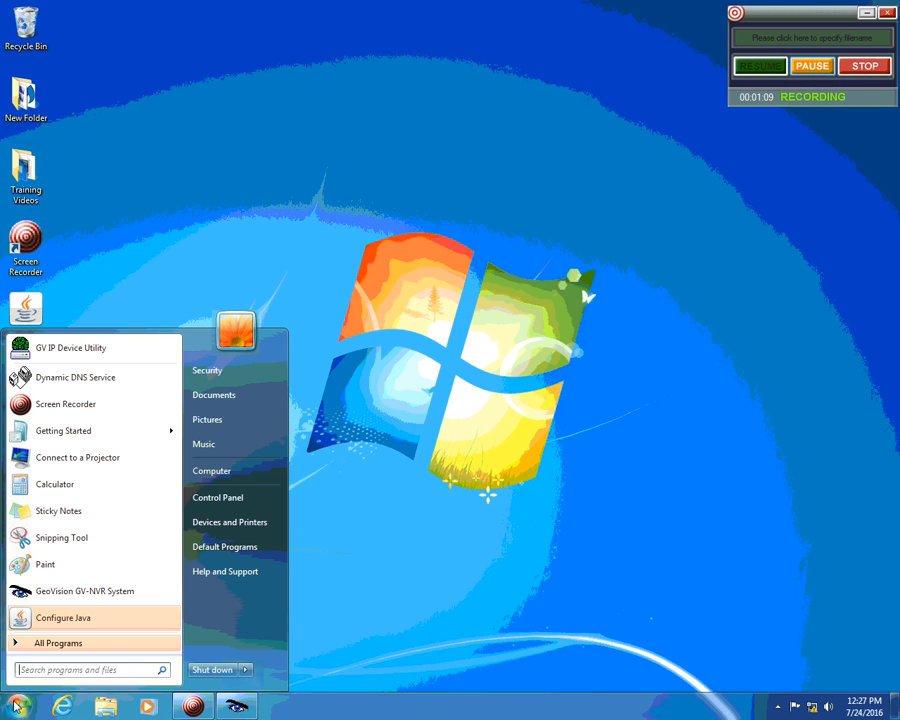
Launch Command Prompt, run ipconfig/all, and move the console to the top-left corner.
{"action": "type", "text": "cmd"}
{"action": "key", "text": "Return"}
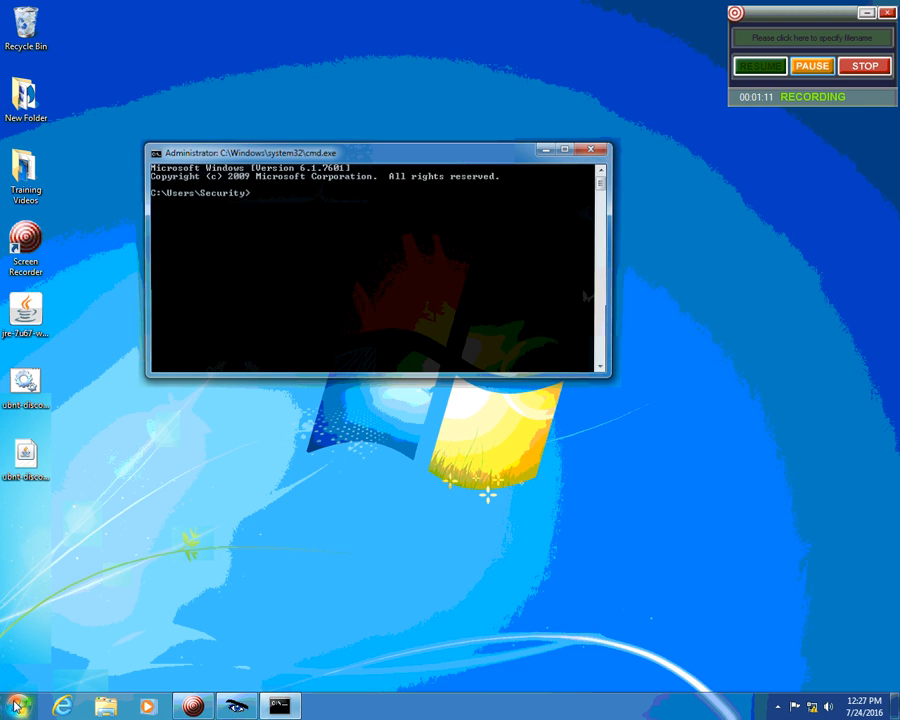
{"action": "type", "text": "ipconfi"}
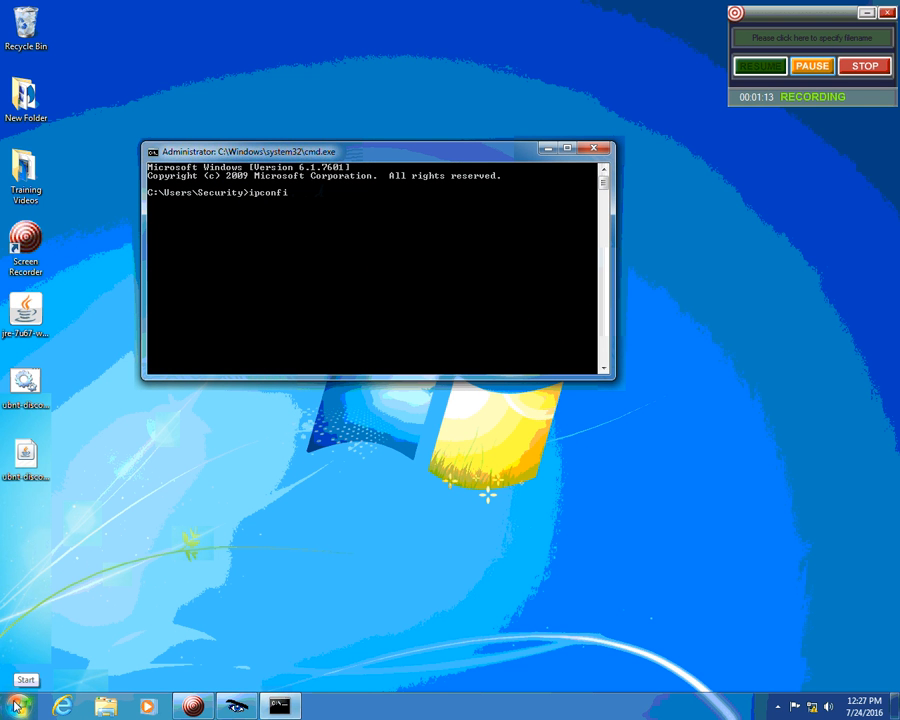
{"action": "type", "text": "g/all"}
{"action": "key", "text": "Return"}
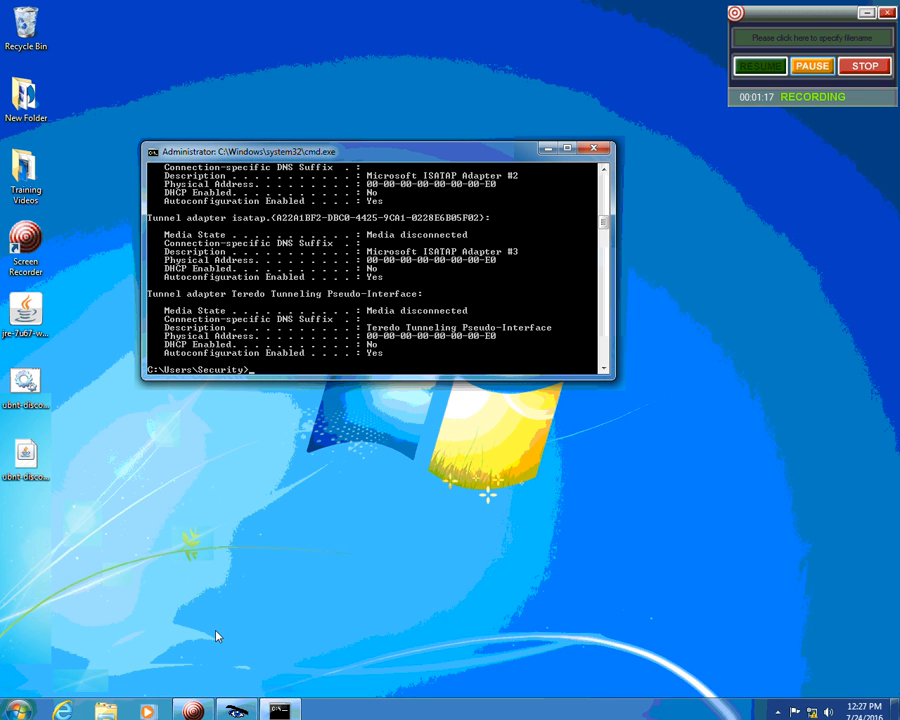
{"action": "scroll", "coordinate": [362, 298], "scroll_direction": "up", "scroll_amount": 8}
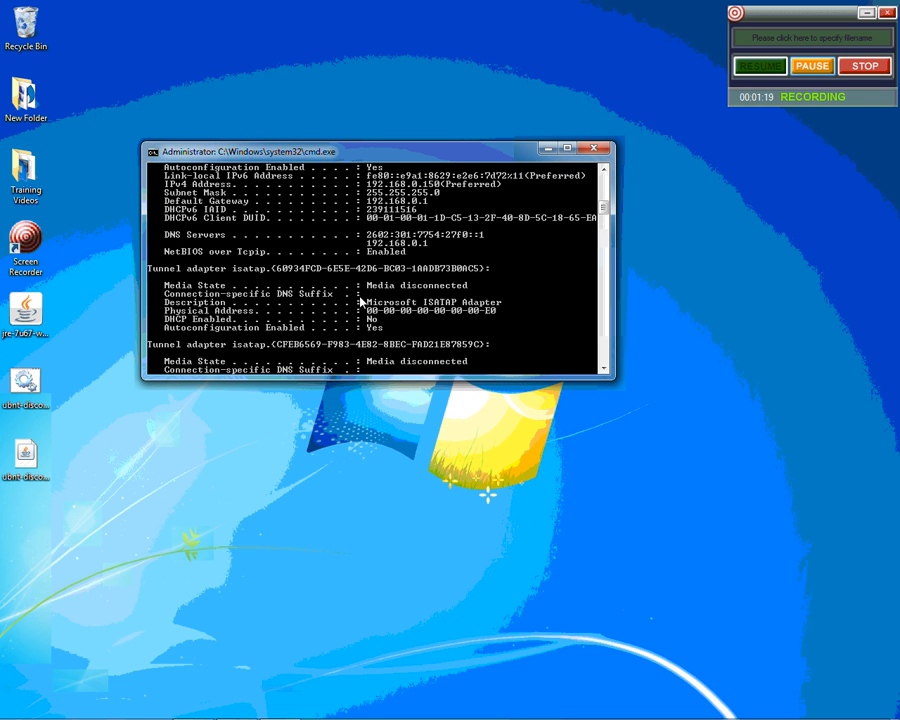
{"action": "scroll", "coordinate": [362, 298], "scroll_direction": "up", "scroll_amount": 2}
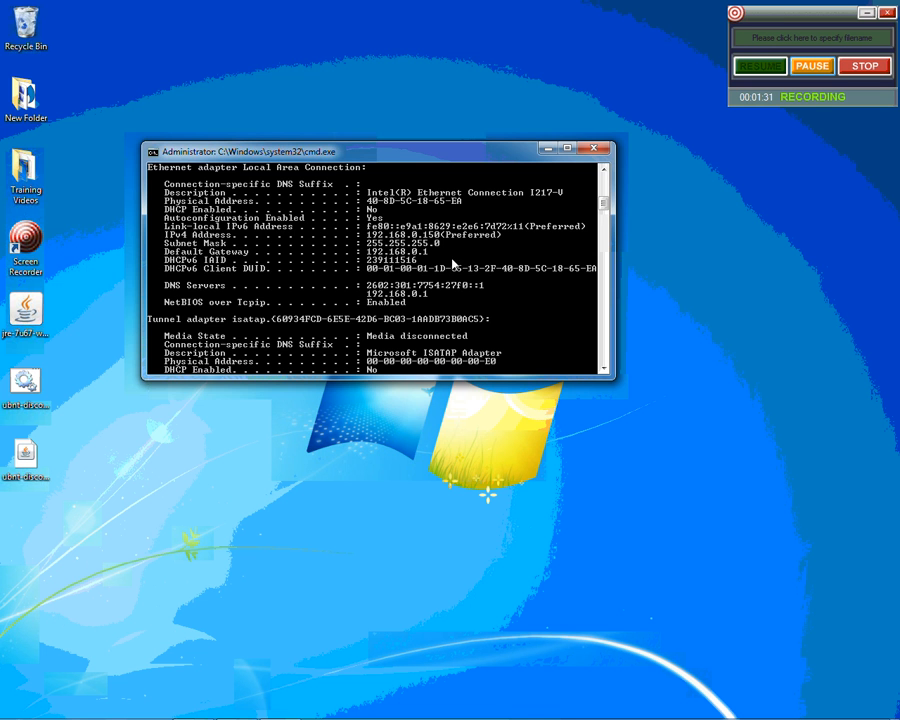
{"action": "left_click_drag", "start_coordinate": [446, 159], "coordinate": [305, 27]}
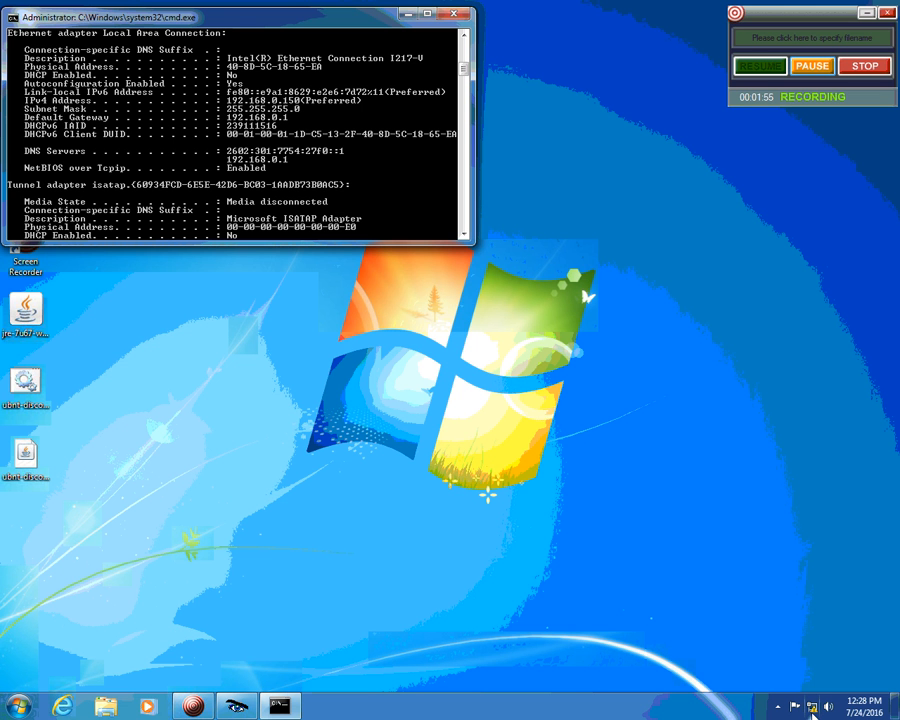
Switch Local Area Connection IPv4 from static 192.168.0.150 to automatic IP and DNS.
{"action": "left_click", "coordinate": [812, 707]}
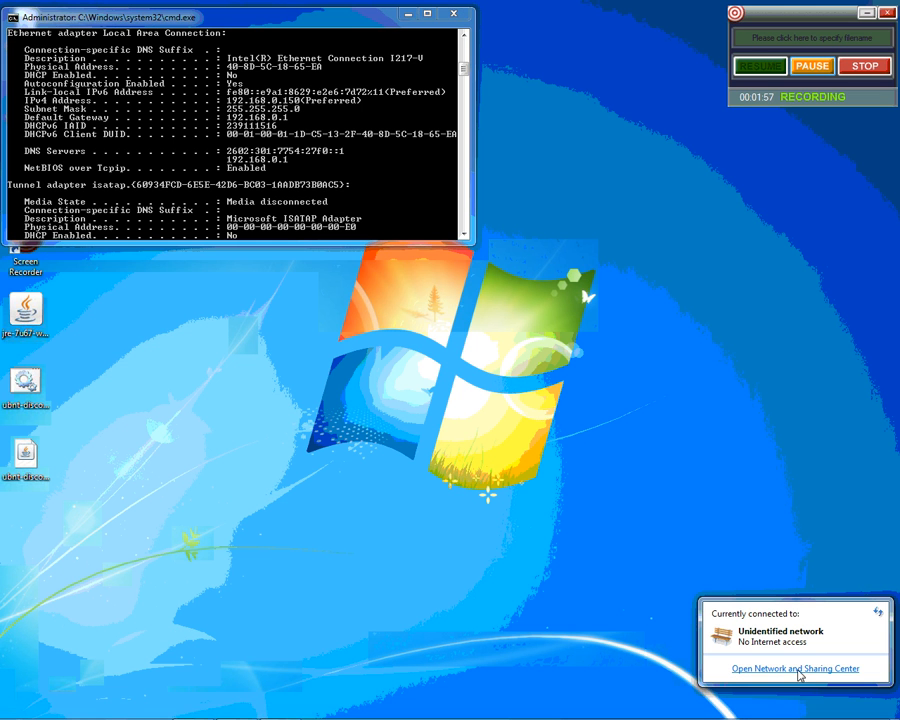
{"action": "left_click", "coordinate": [798, 670]}
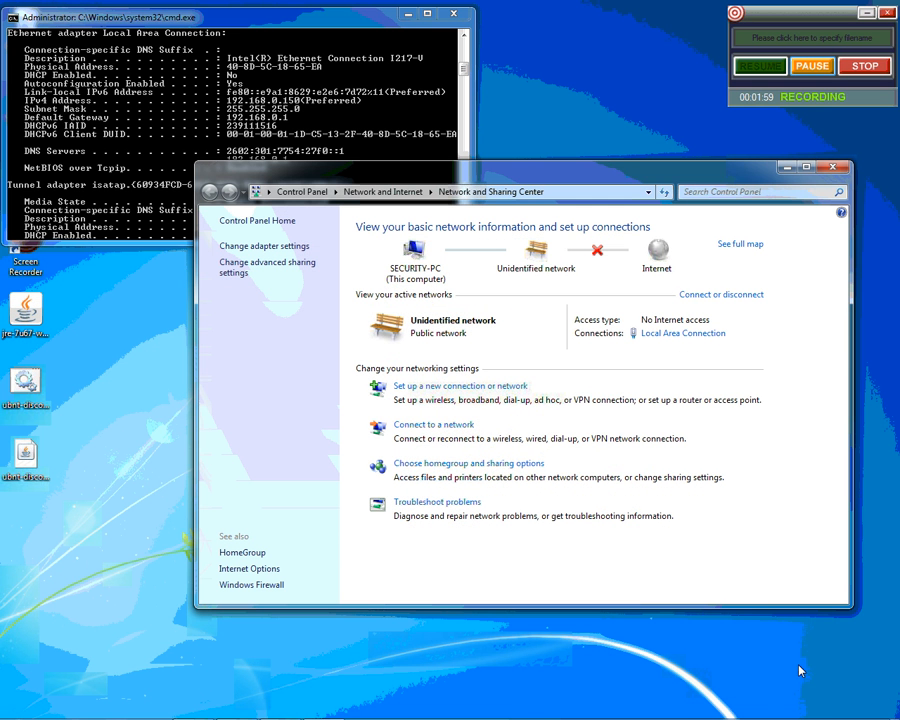
{"action": "left_click", "coordinate": [661, 336]}
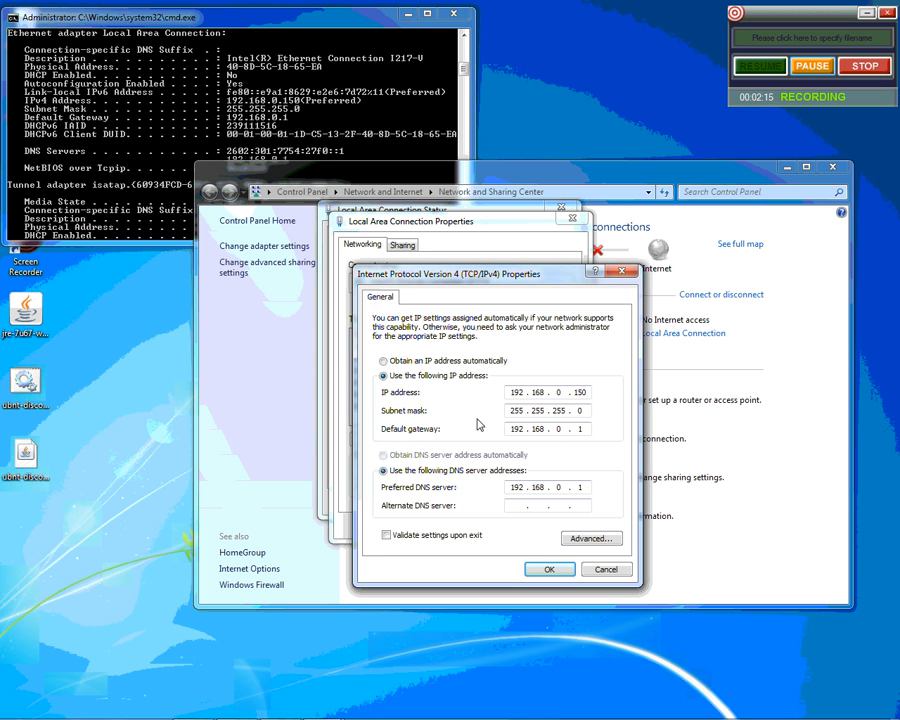
{"action": "left_click_drag", "start_coordinate": [551, 391], "coordinate": [572, 392]}
{"action": "key", "text": "alt+o"}
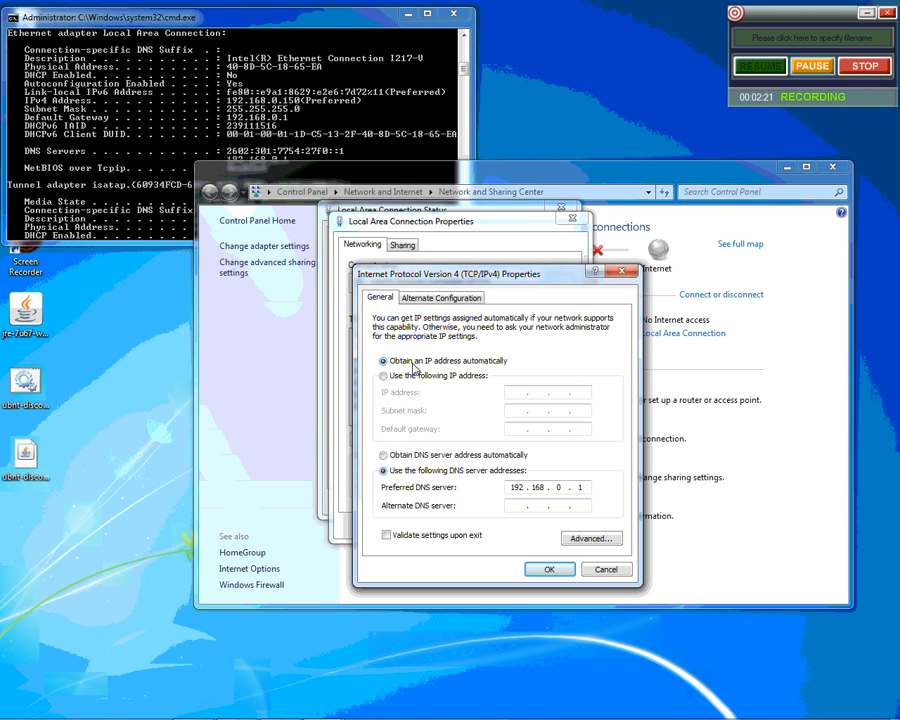
{"action": "left_click", "coordinate": [384, 455]}
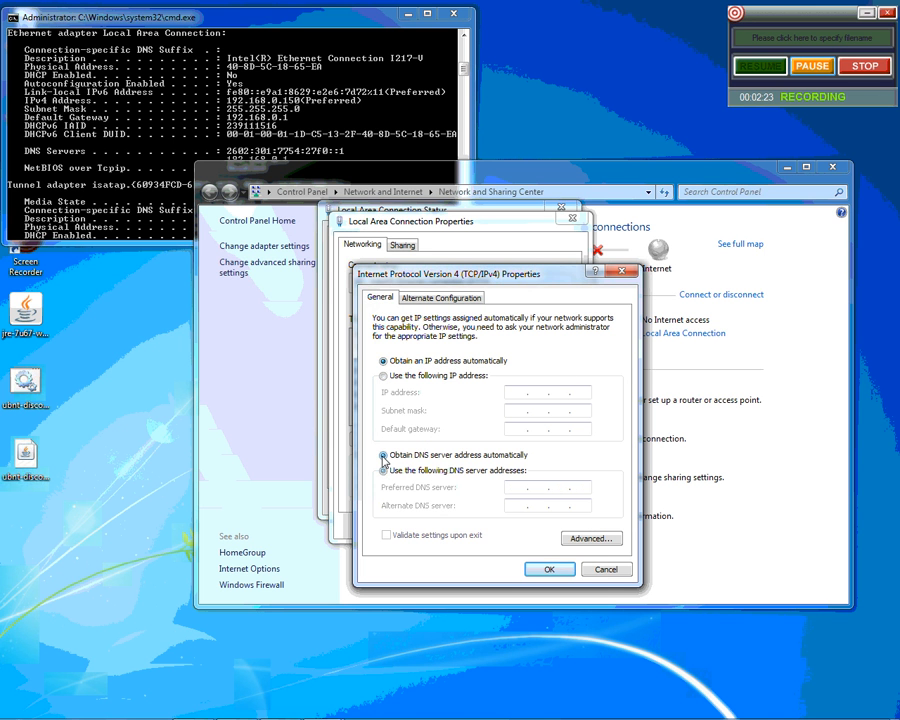
{"action": "left_click", "coordinate": [545, 571]}
{"action": "left_click", "coordinate": [508, 526]}
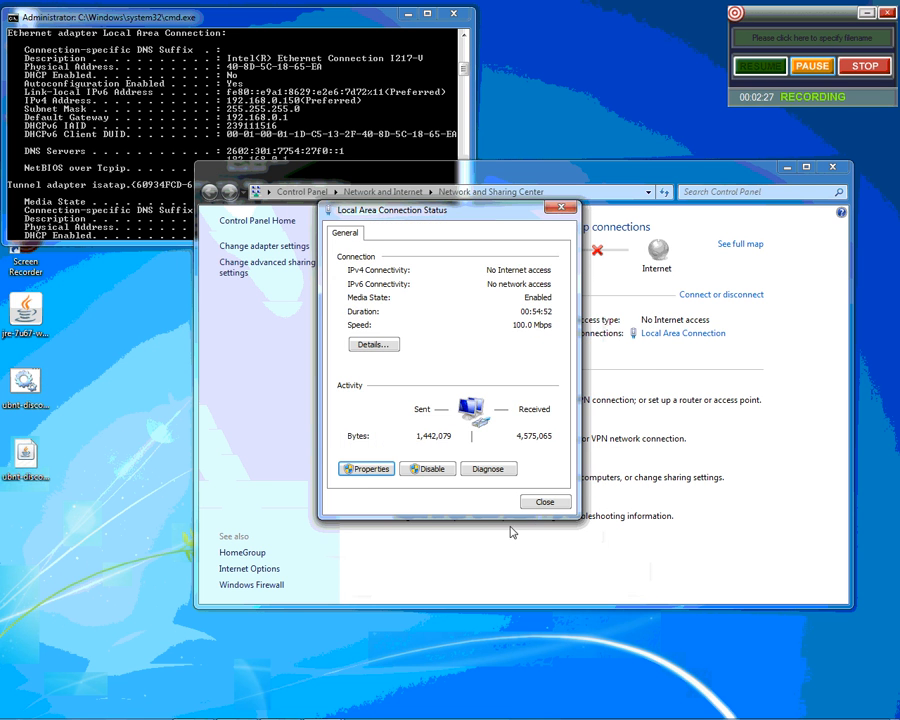
Rerun ipconfig/all to confirm DHCP address 192.168.1.129 with gateway 192.168.1.1.
{"action": "left_click", "coordinate": [549, 503]}
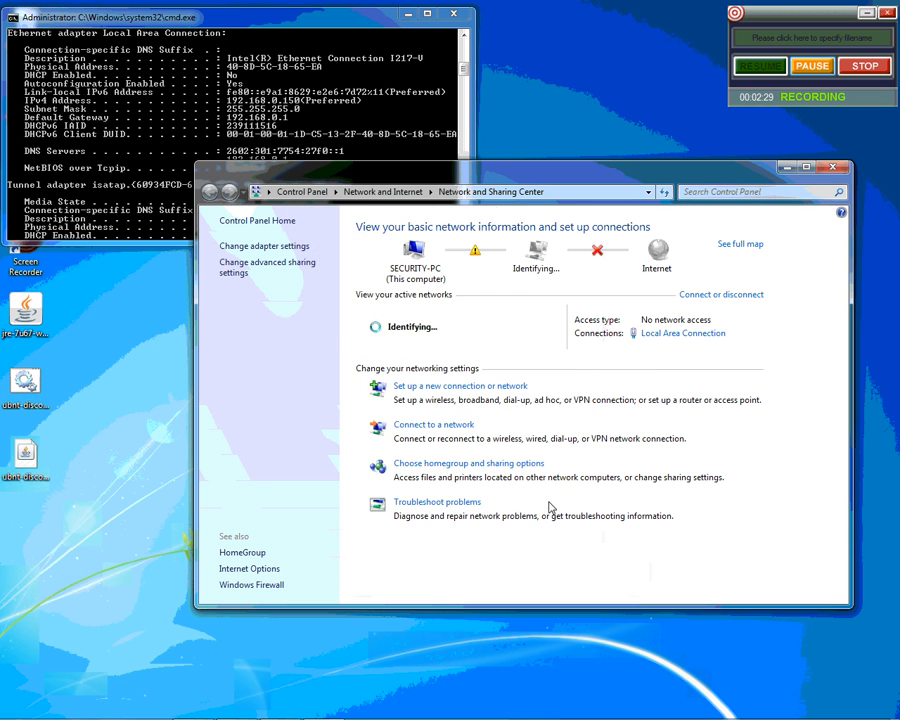
{"action": "left_click", "coordinate": [155, 165]}
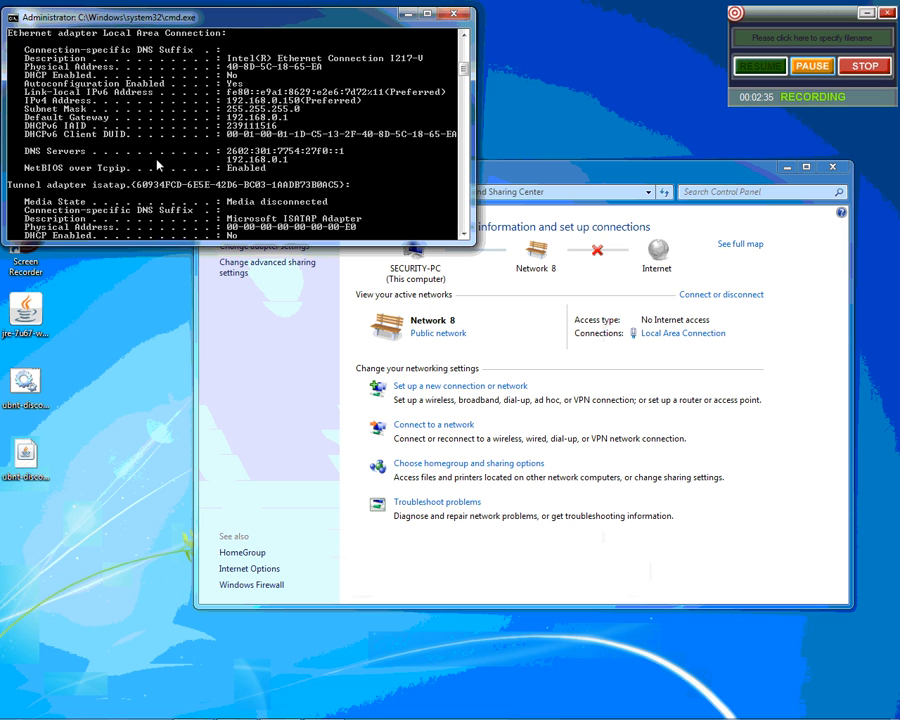
{"action": "key", "text": "Up"}
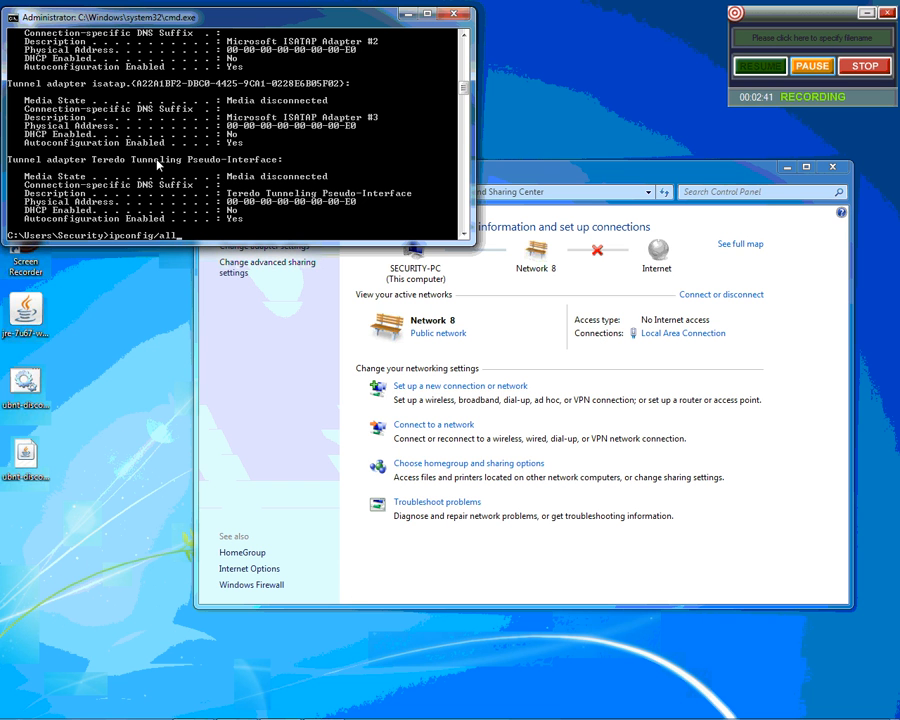
{"action": "key", "text": "Return"}
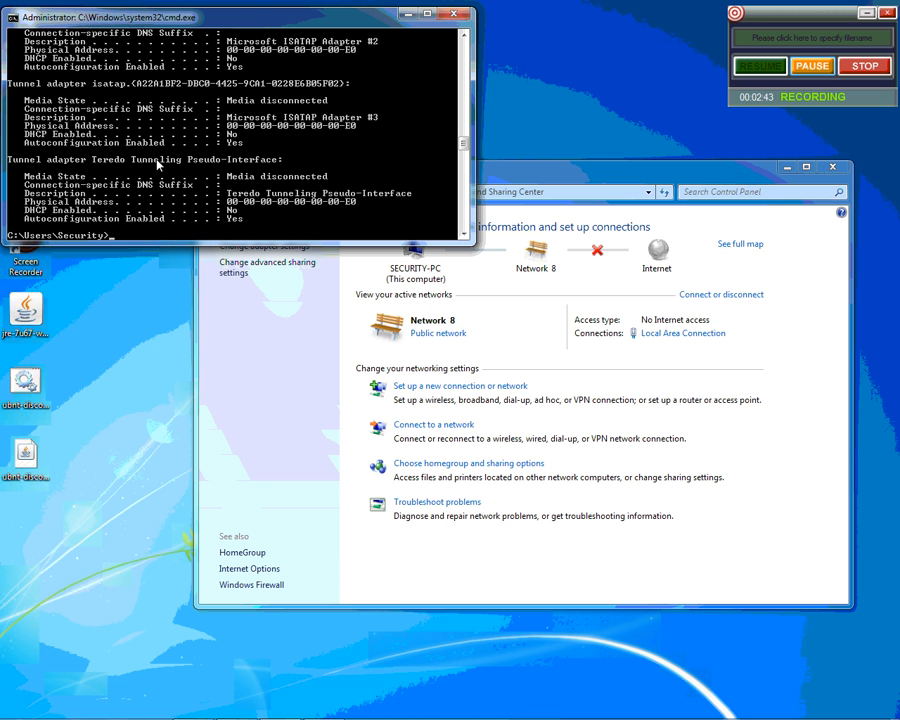
{"action": "scroll", "coordinate": [213, 147], "scroll_direction": "up", "scroll_amount": 4}
{"action": "scroll", "coordinate": [213, 147], "scroll_direction": "up", "scroll_amount": 6}
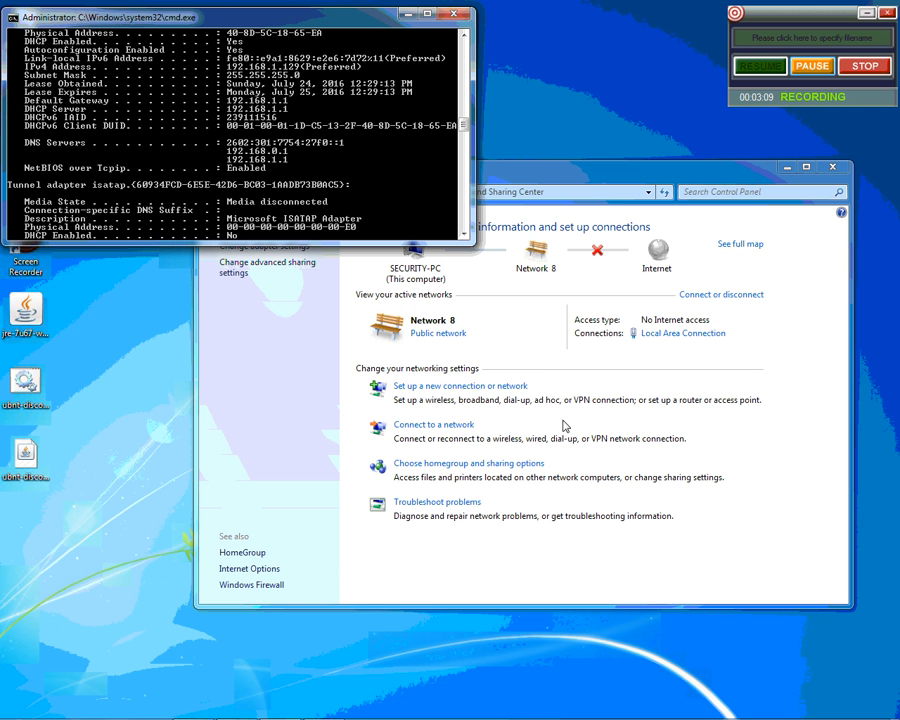
Assign static IPv4 192.168.1.150, mask 255.255.255.0, gateway and DNS 192.168.1.1.
{"action": "left_click", "coordinate": [681, 334]}
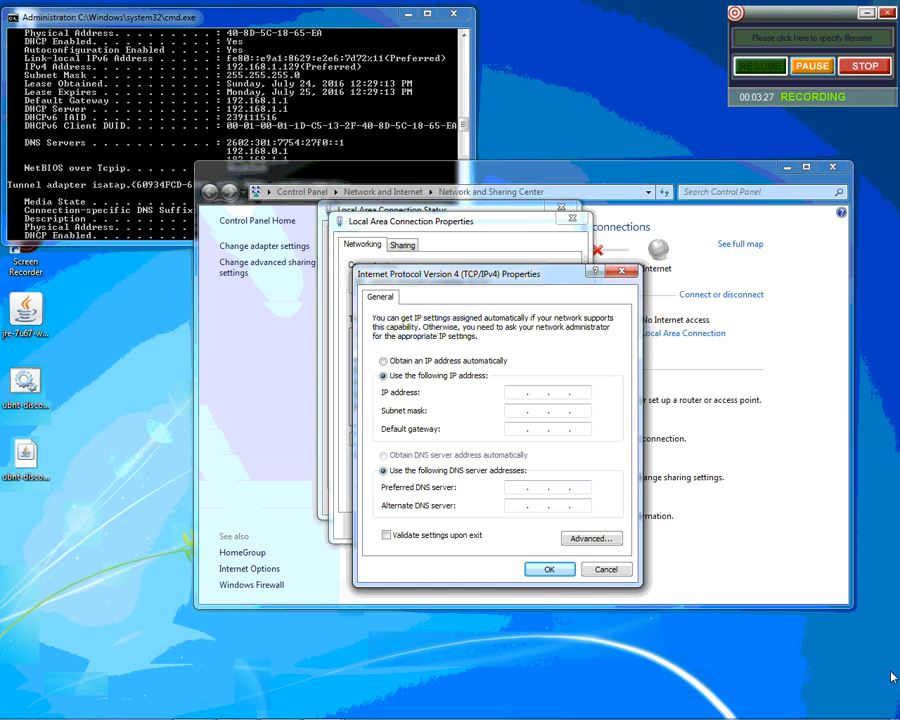
{"action": "type", "text": "192.168."}
{"action": "type", "text": "1 . 150"}
{"action": "key", "text": "Tab"}
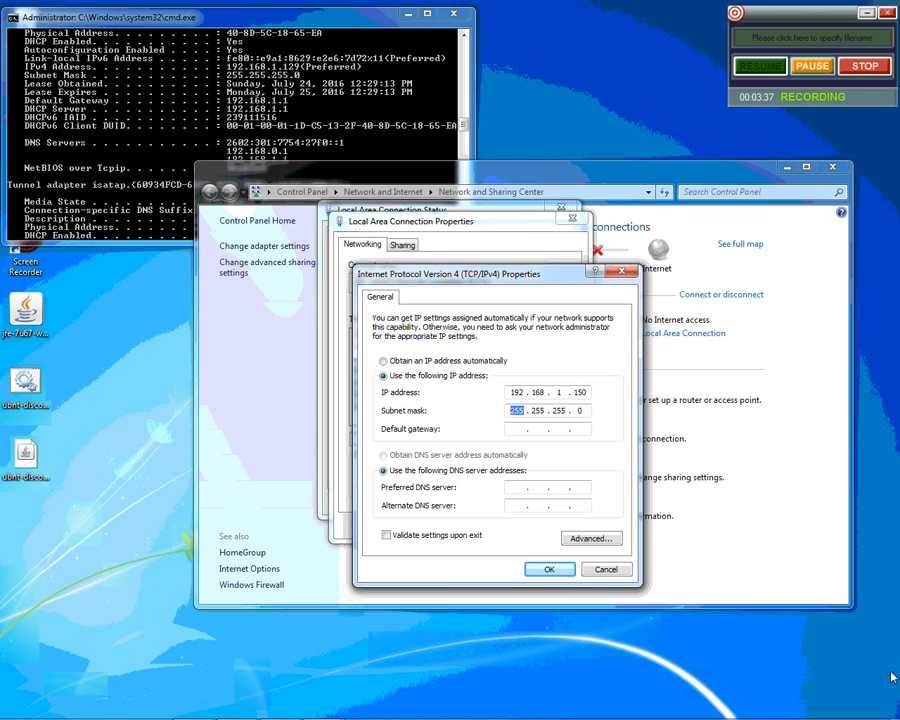
{"action": "key", "text": "Tab"}
{"action": "type", "text": "192.168.1.1"}
{"action": "key", "text": "Tab"}
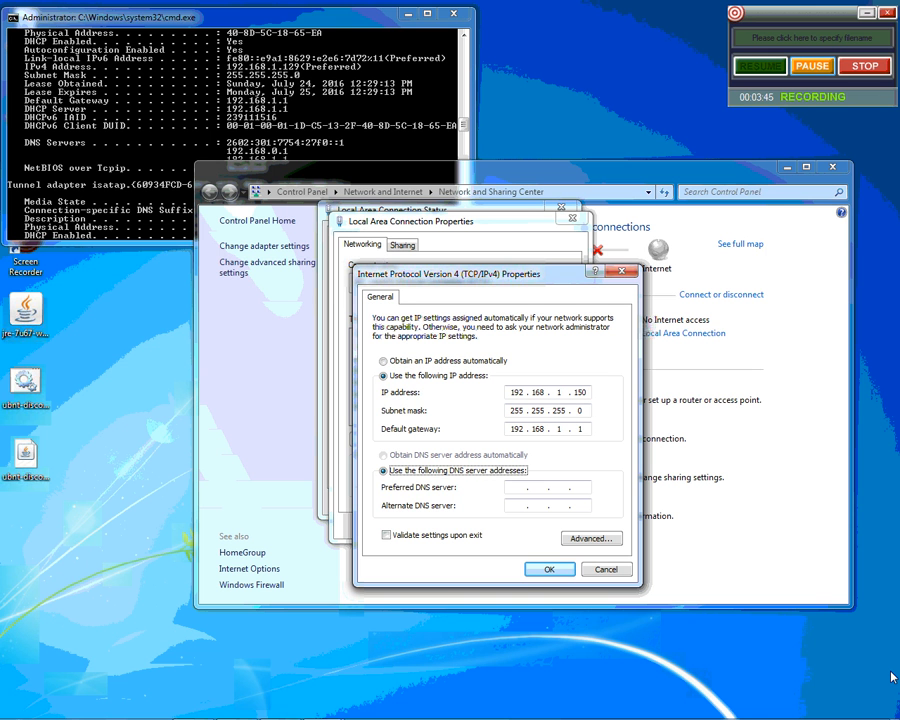
{"action": "key", "text": "Tab"}
{"action": "type", "text": "192 . "}
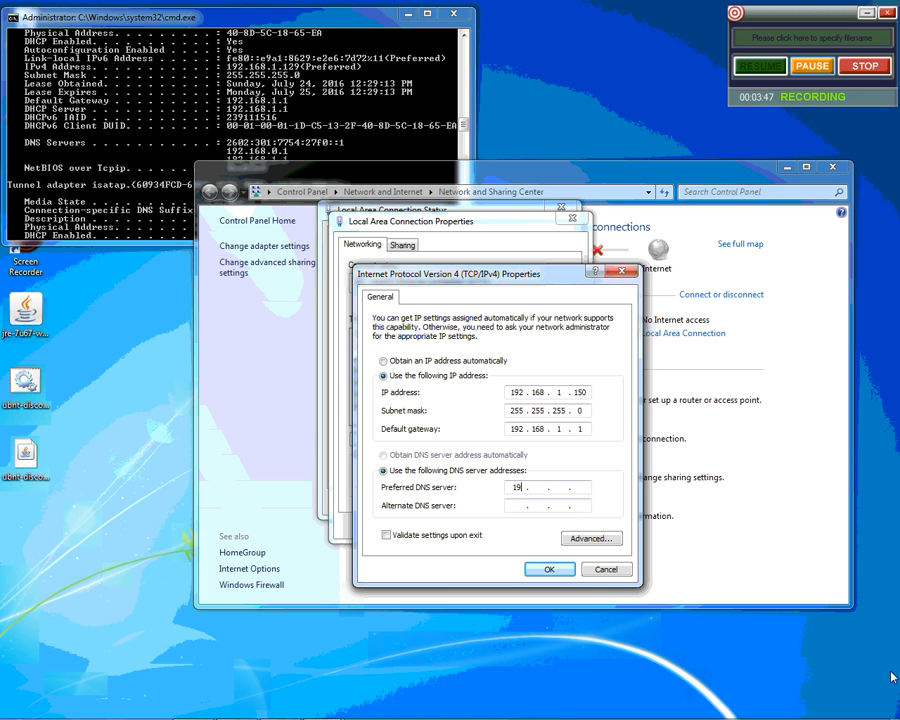
{"action": "type", "text": "168 . 1 . 1"}
{"action": "left_click", "coordinate": [553, 570]}
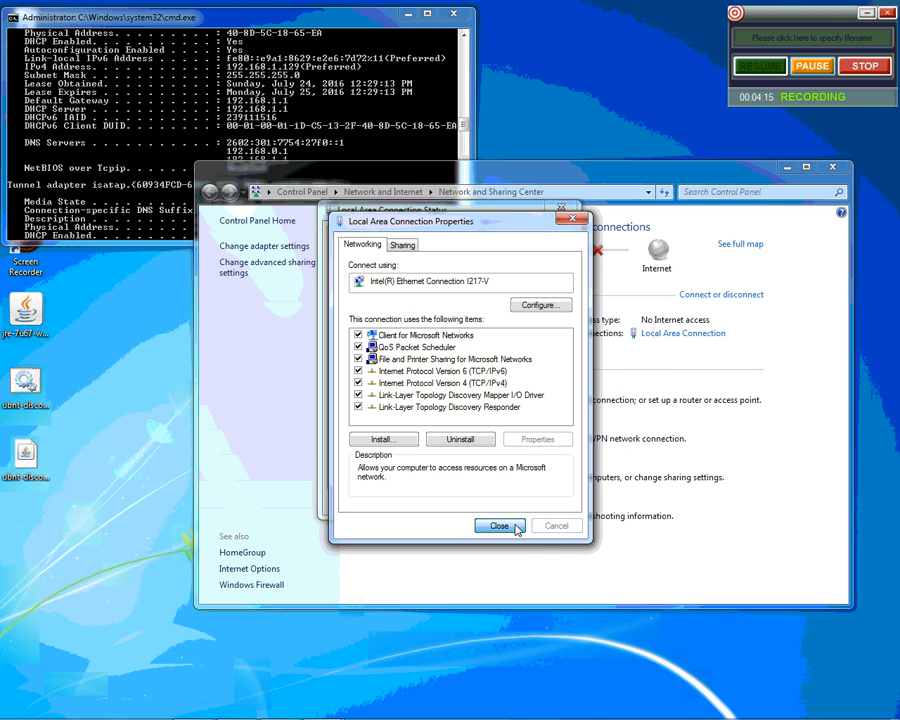
{"action": "left_click", "coordinate": [517, 526]}
Close the Status, Network and Sharing Center and Command Prompt windows.
{"action": "left_click", "coordinate": [545, 503]}
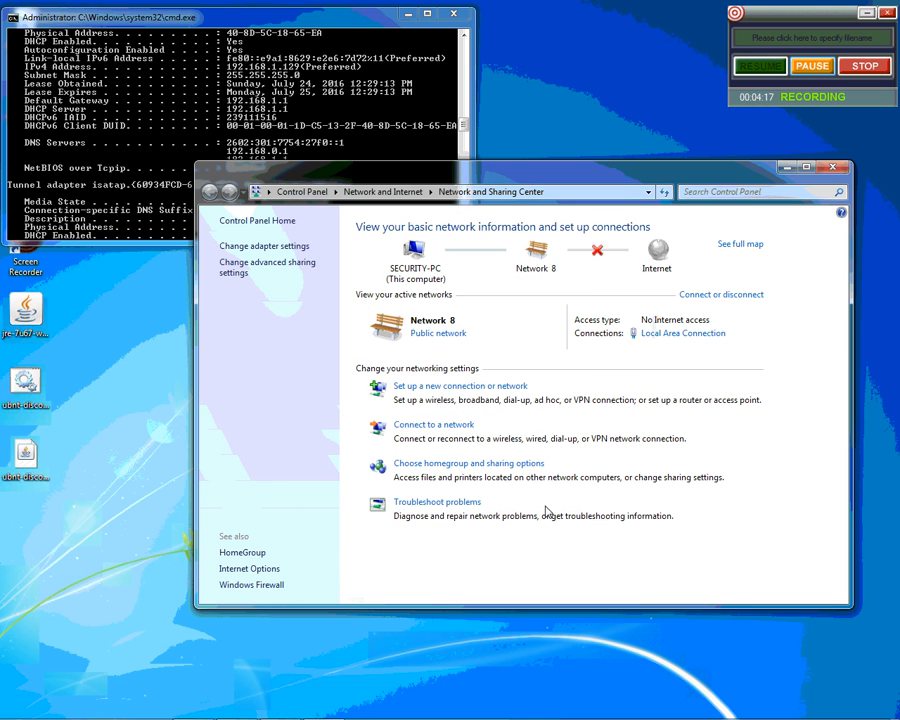
{"action": "left_click", "coordinate": [834, 170]}
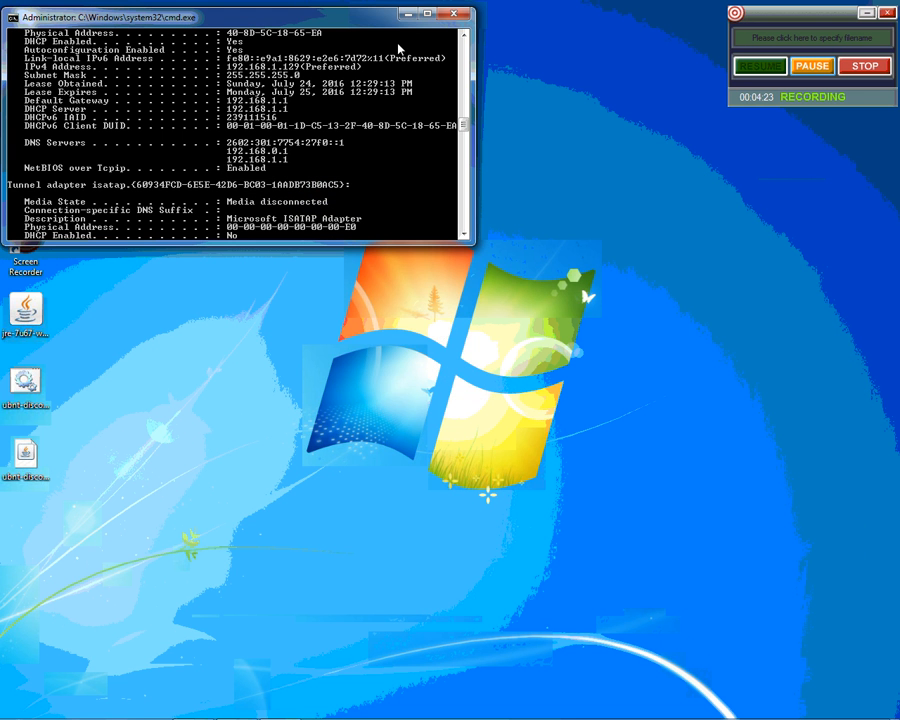
{"action": "left_click", "coordinate": [453, 15]}
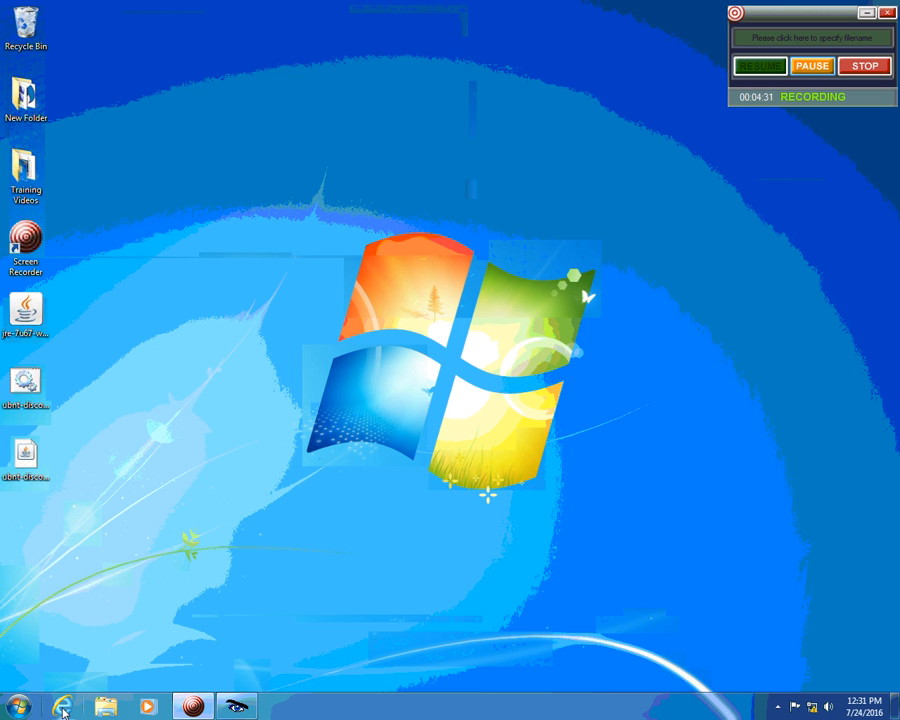
{"action": "left_click", "coordinate": [62, 708]}
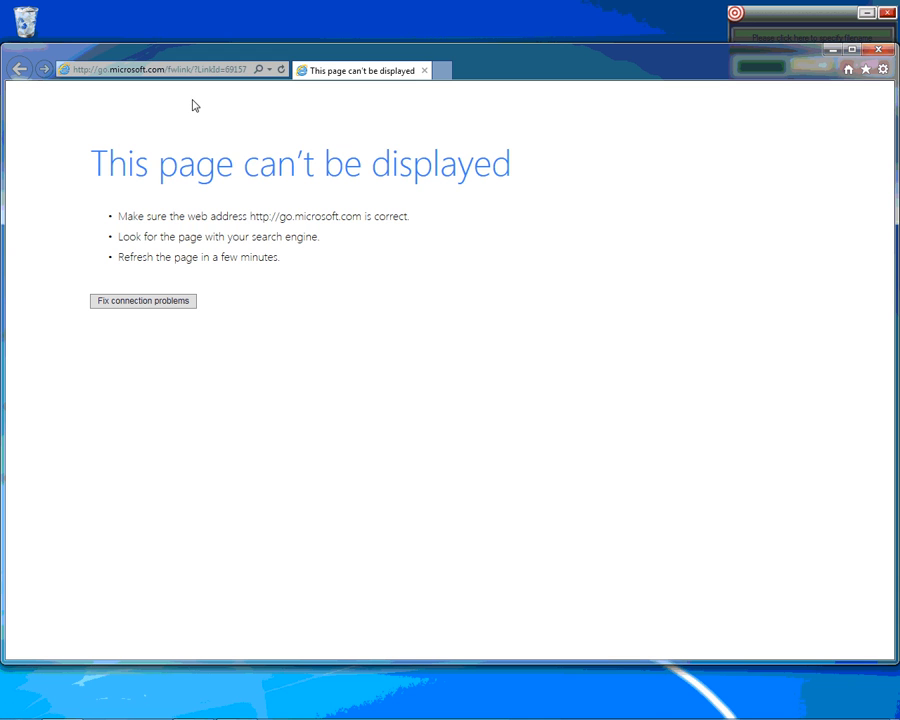
Navigate Internet Explorer to the router address 192.168.1.1.
{"action": "left_click", "coordinate": [188, 70]}
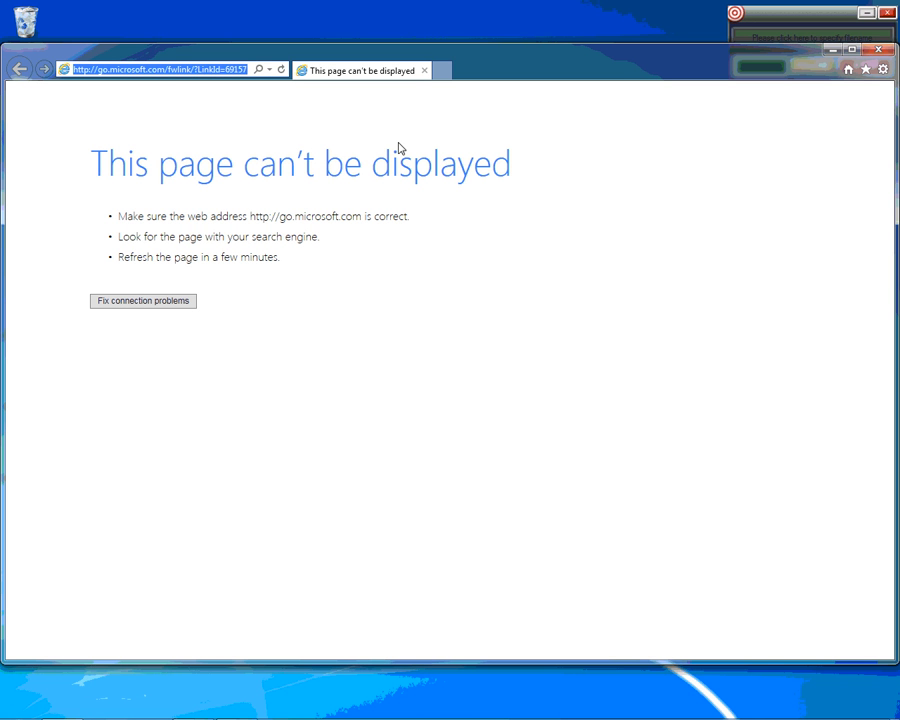
{"action": "type", "text": "192.168"}
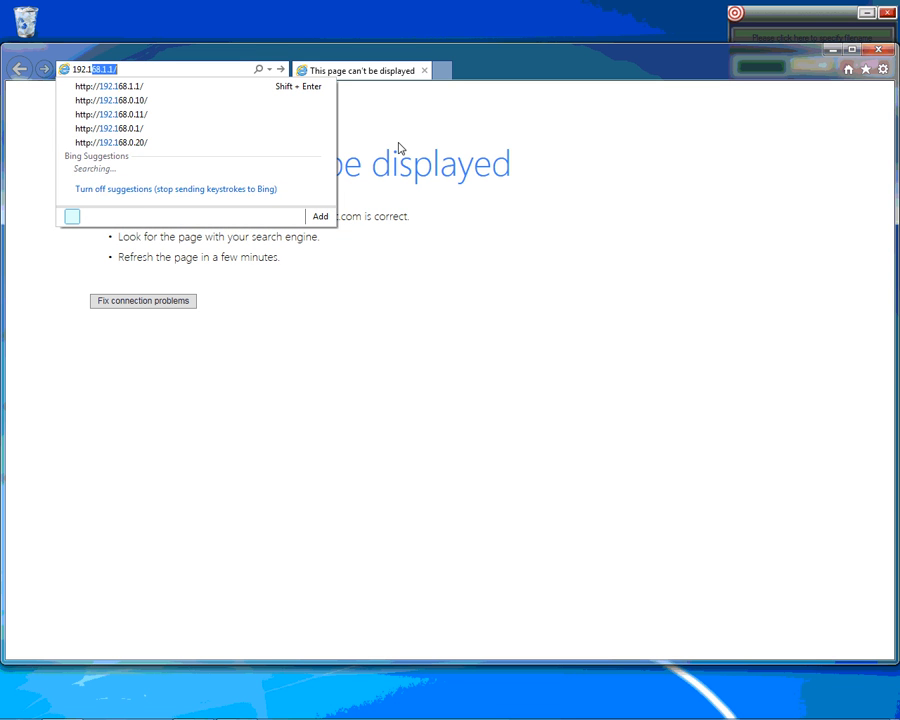
{"action": "type", "text": ".1.1"}
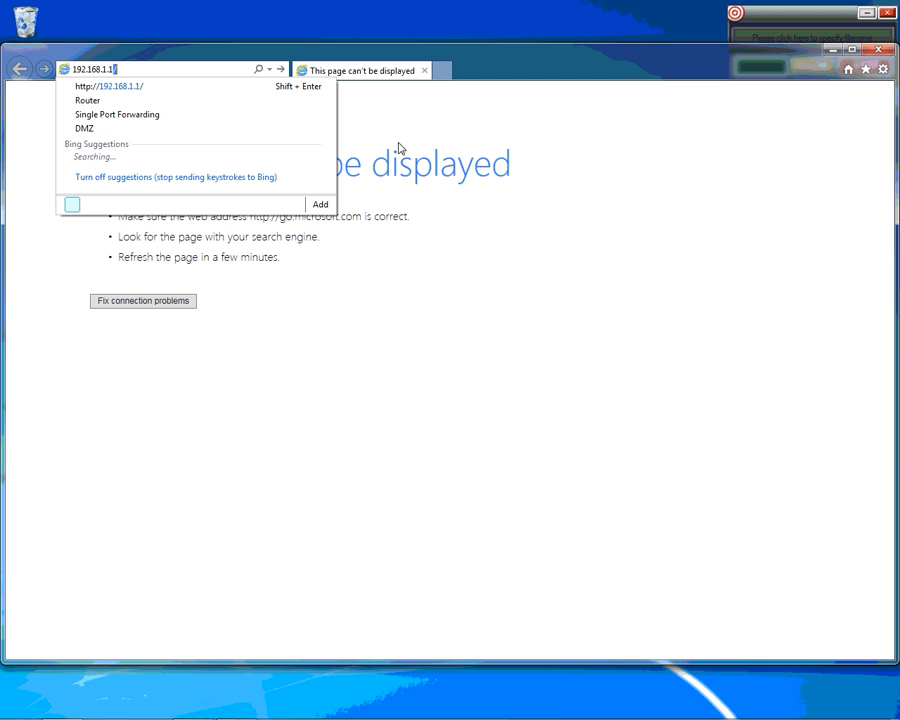
{"action": "key", "text": "Delete"}
{"action": "key", "text": "Return"}
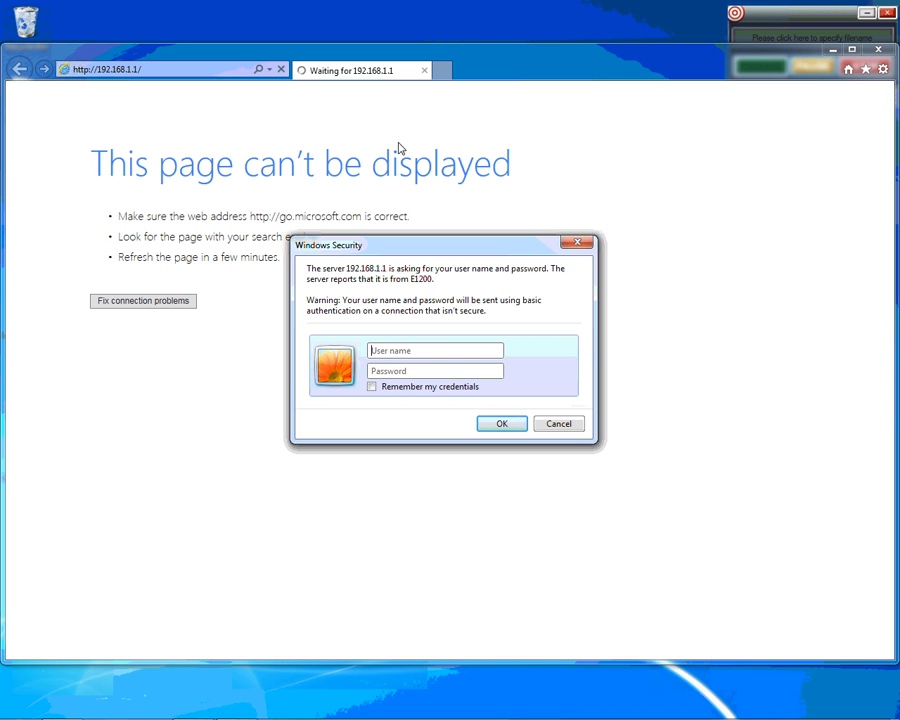
Enter the router administrator user name and password and submit the sign-in.
{"action": "type", "text": "admin"}
{"action": "key", "text": "Tab"}
{"action": "type", "text": "admin"}
{"action": "left_click", "coordinate": [504, 425]}
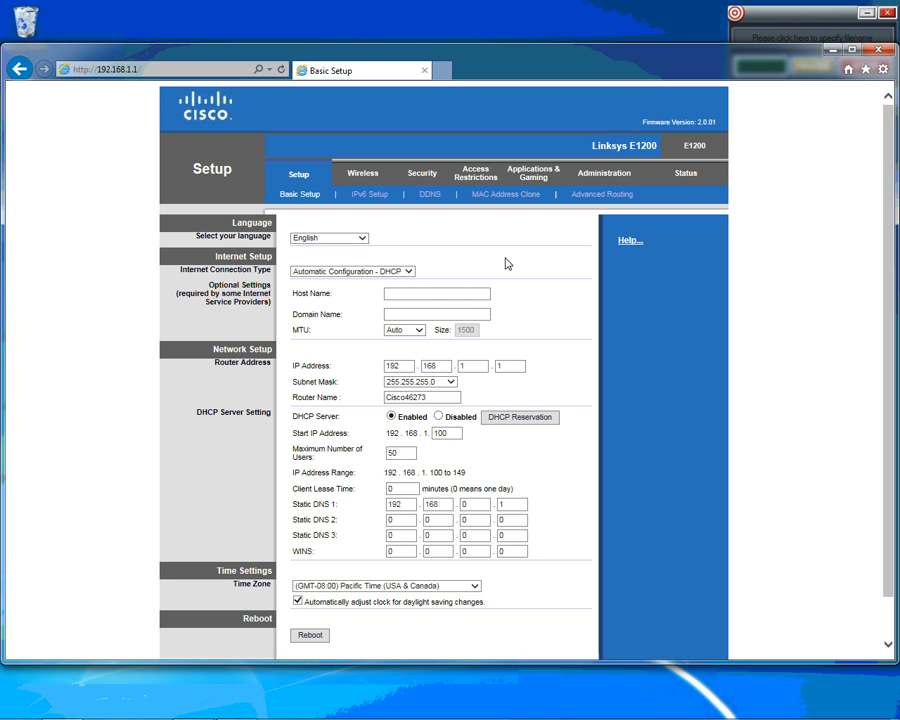
Go to the Applications & Gaming Single Port Forwarding page.
{"action": "left_click", "coordinate": [534, 173]}
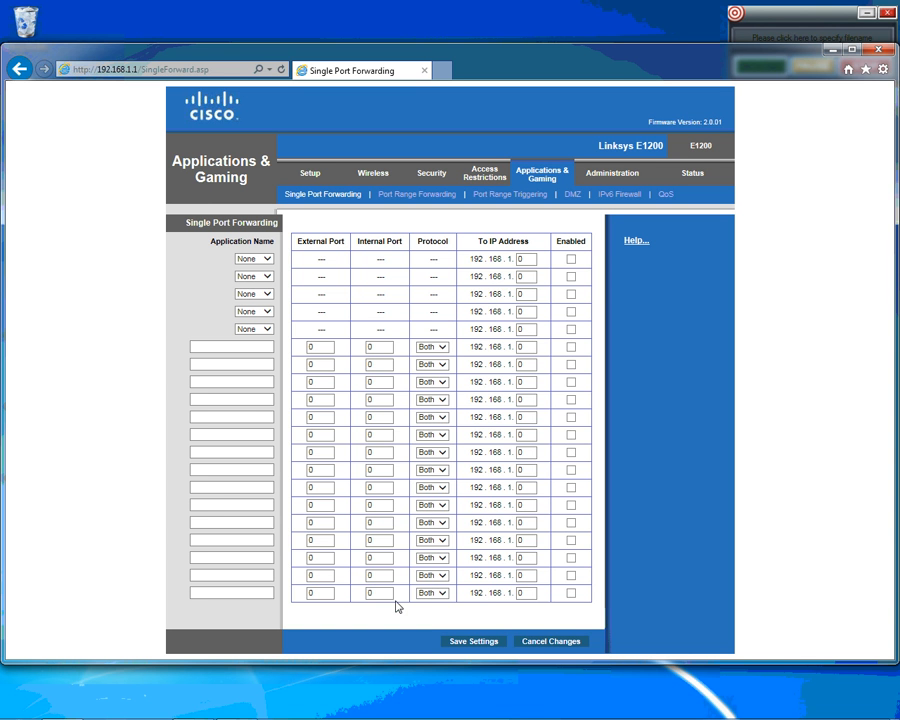
Enter application names c1, c2, c3 … c9 into the nine empty custom forwarding rows.
{"action": "left_click", "coordinate": [260, 350]}
{"action": "type", "text": "c1"}
{"action": "key", "text": "Tab"}
{"action": "type", "text": "c2"}
{"action": "key", "text": "Tab"}
{"action": "type", "text": "c3"}
{"action": "key", "text": "Tab"}
{"action": "type", "text": "c4"}
{"action": "key", "text": "Tab"}
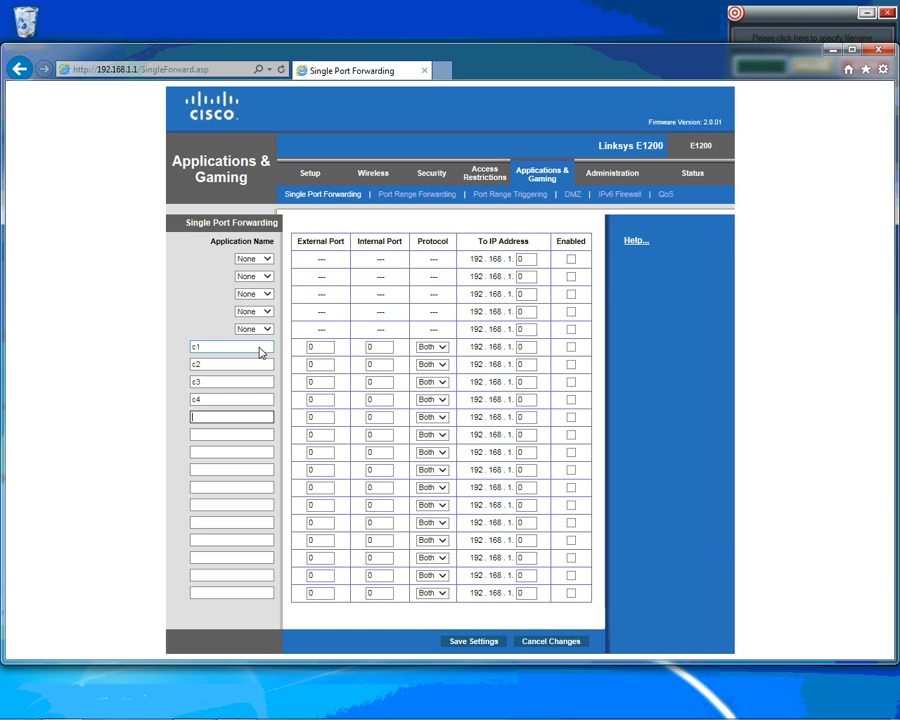
{"action": "type", "text": "c5"}
{"action": "key", "text": "Tab"}
{"action": "type", "text": "c6"}
{"action": "key", "text": "Tab"}
{"action": "type", "text": "c7"}
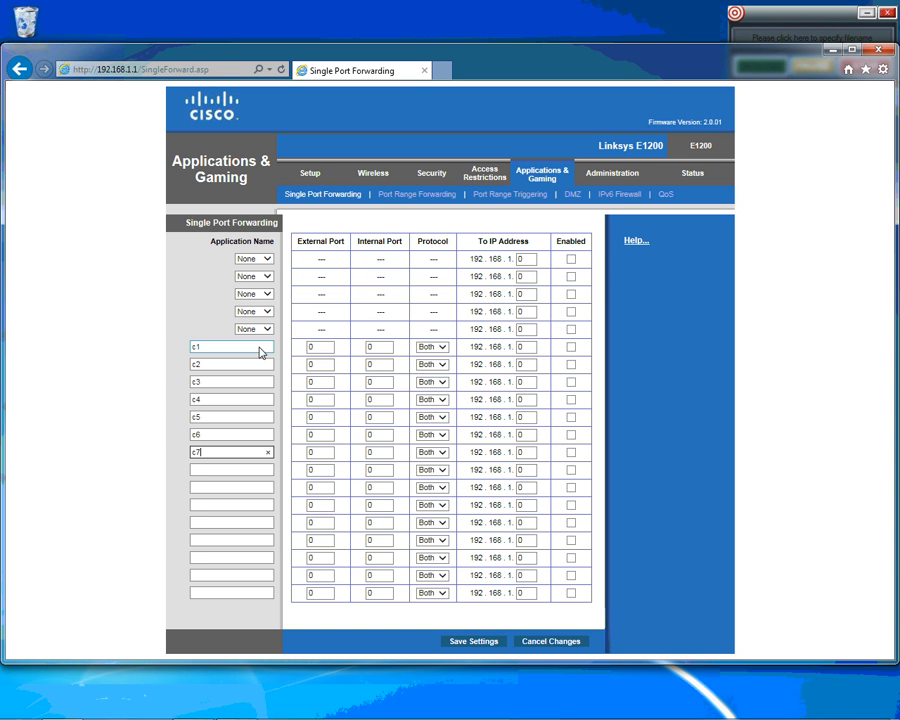
{"action": "key", "text": "Tab"}
{"action": "type", "text": "c8"}
{"action": "key", "text": "Tab"}
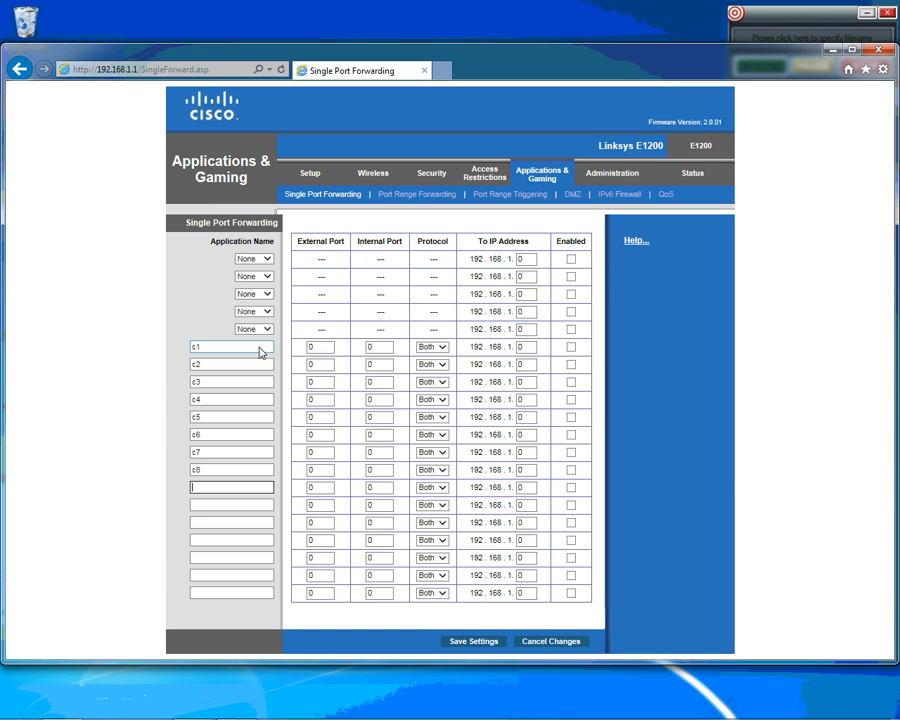
{"action": "type", "text": "c9"}
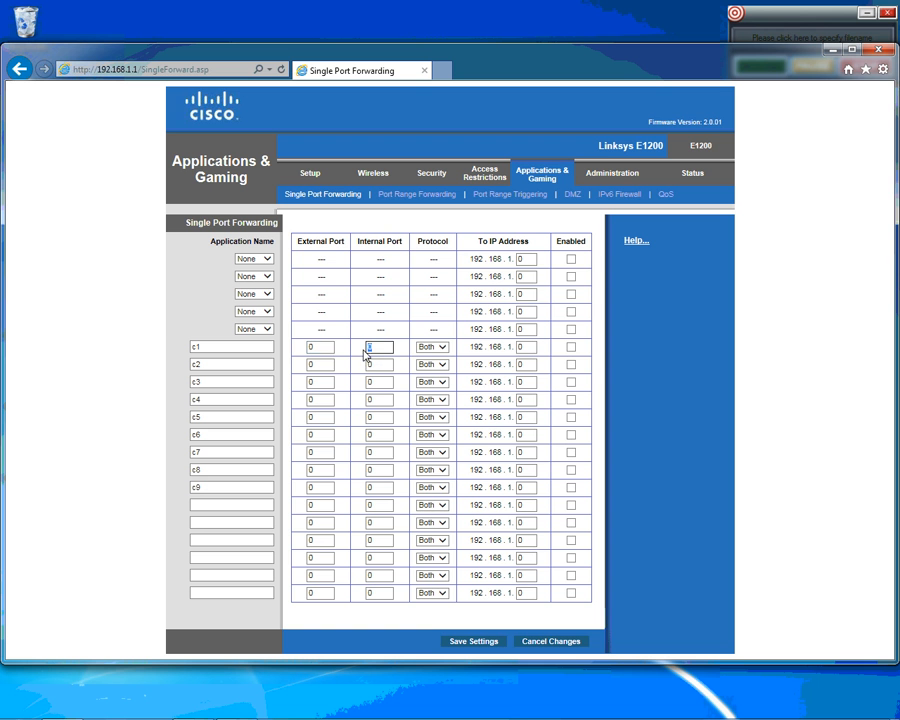
Forward port 80 for rule c1 to 192.168.1.150 with protocol Both, and enable it.
{"action": "double_click", "coordinate": [320, 350]}
{"action": "key", "text": "Tab"}
{"action": "key", "text": "Tab"}
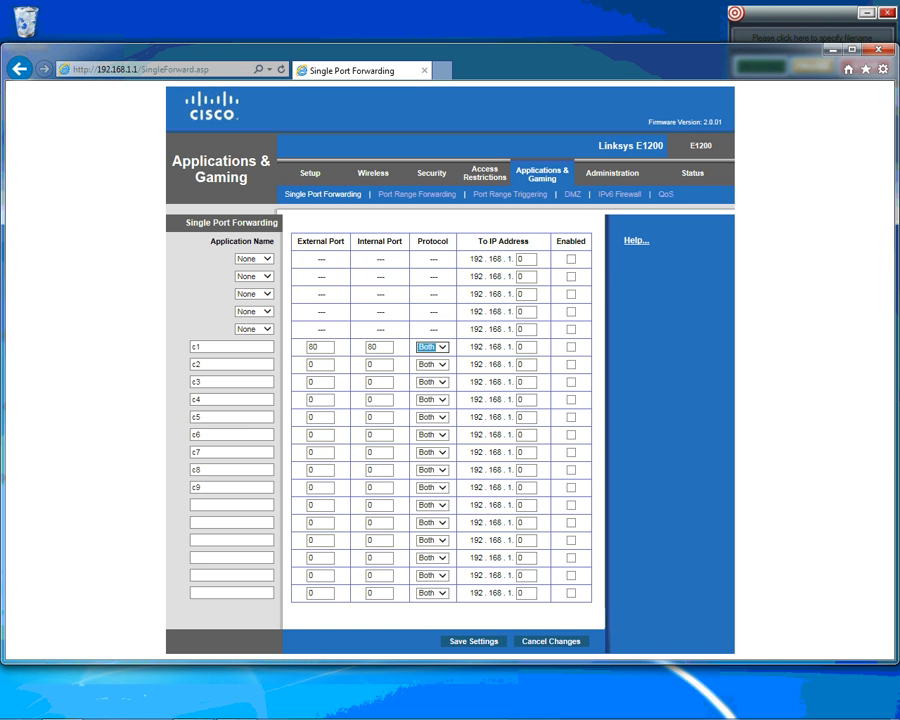
{"action": "left_click", "coordinate": [441, 348]}
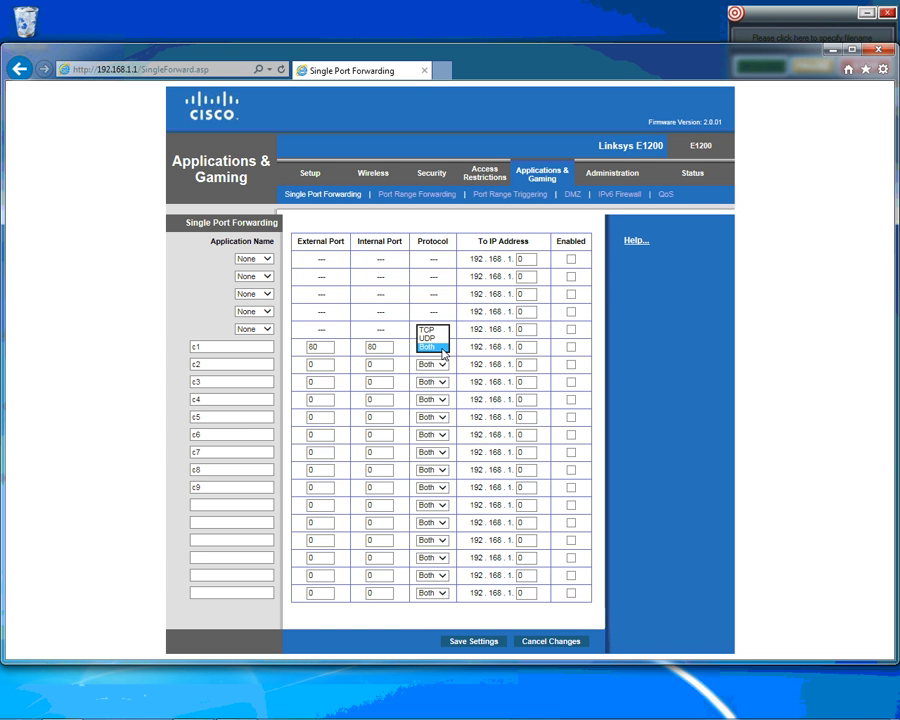
{"action": "left_click", "coordinate": [443, 348]}
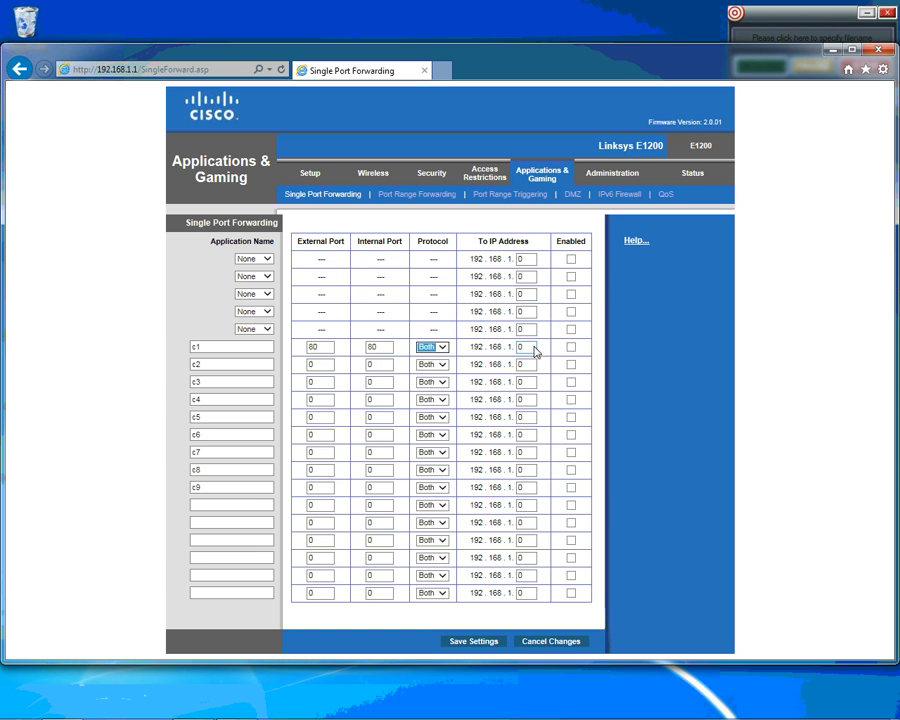
{"action": "left_click_drag", "start_coordinate": [533, 347], "coordinate": [500, 346]}
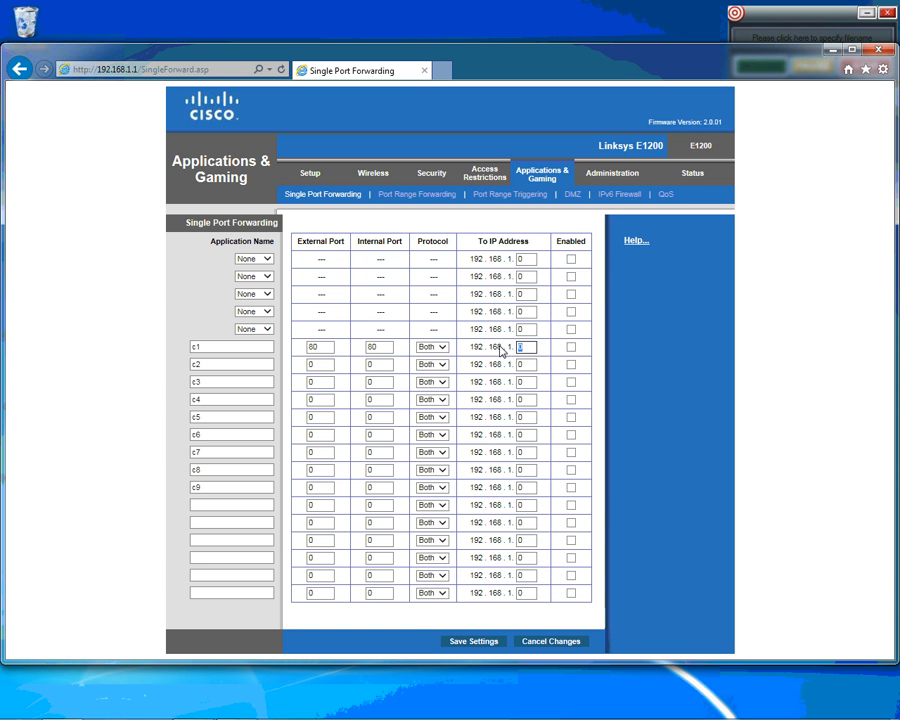
{"action": "type", "text": "15"}
{"action": "left_click", "coordinate": [571, 347]}
Set rule c2's ports to 3388 and 3338 with IP 192.168.1.150.
{"action": "double_click", "coordinate": [311, 365]}
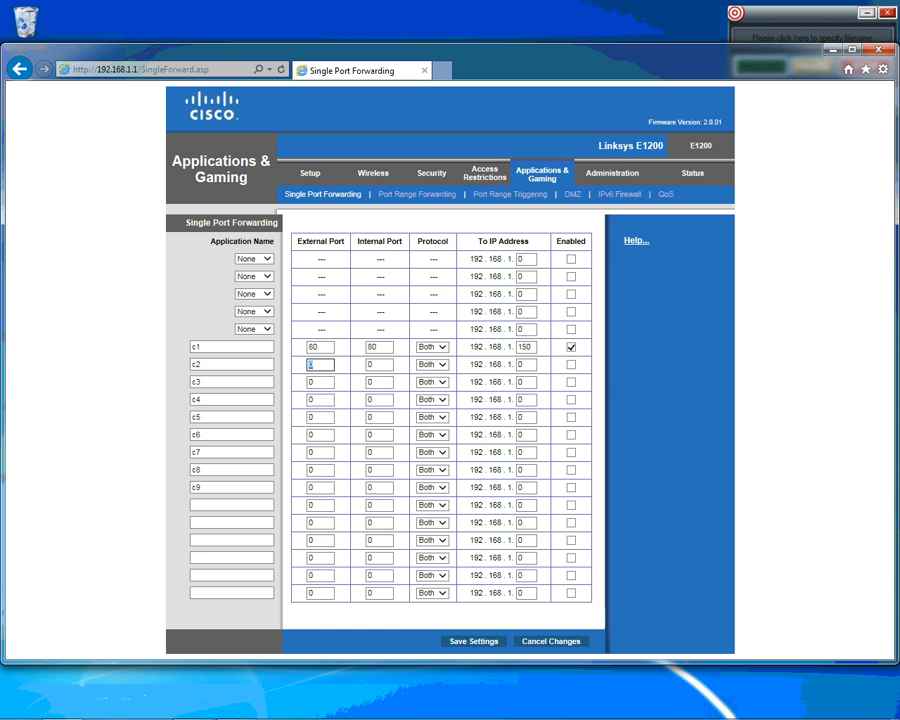
{"action": "type", "text": "3388"}
{"action": "key", "text": "Tab"}
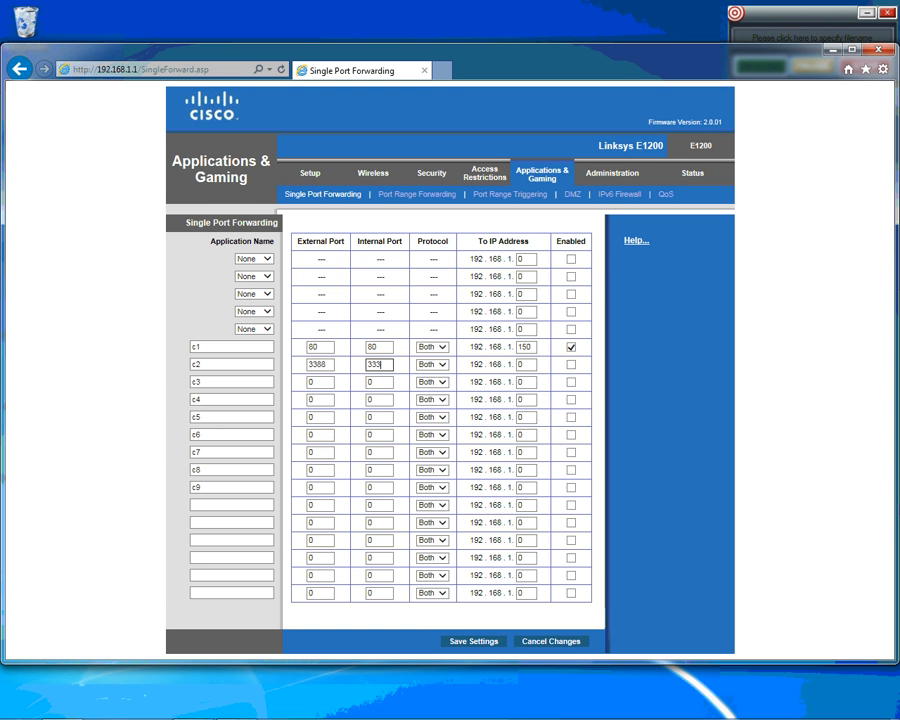
{"action": "key", "text": "Tab"}
{"action": "key", "text": "Tab"}
{"action": "key", "text": "Tab"}
Enable rule c2, then forward port 4550 for c3 to 192.168.1.150 and enable it.
{"action": "left_click", "coordinate": [571, 364]}
{"action": "key", "text": "Tab"}
{"action": "key", "text": "Tab"}
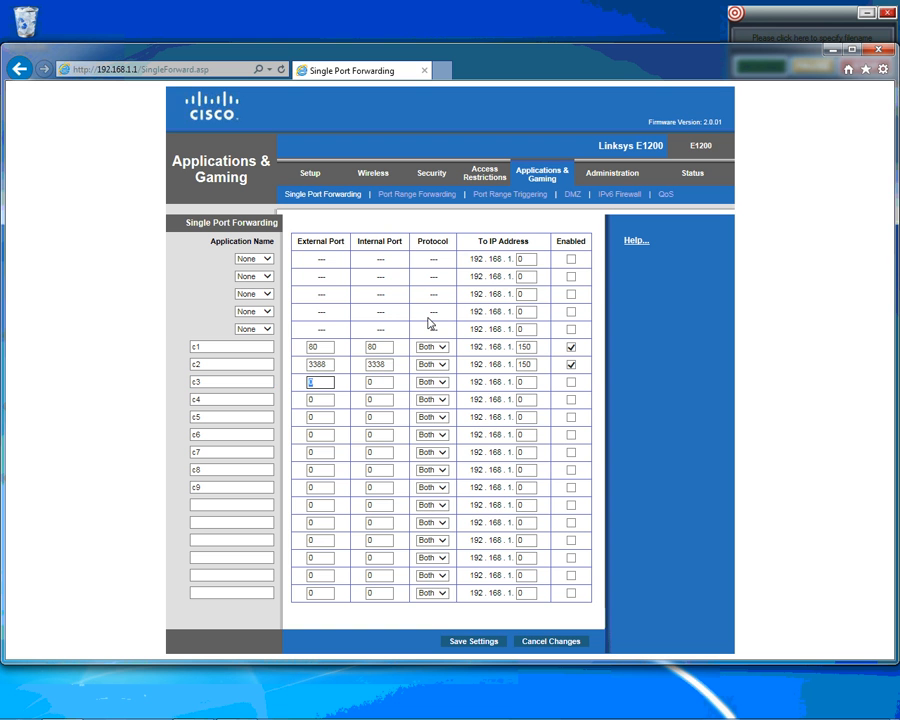
{"action": "key", "text": "Tab"}
{"action": "type", "text": "4550"}
{"action": "key", "text": "Tab"}
{"action": "key", "text": "Tab"}
{"action": "left_click", "coordinate": [572, 385]}
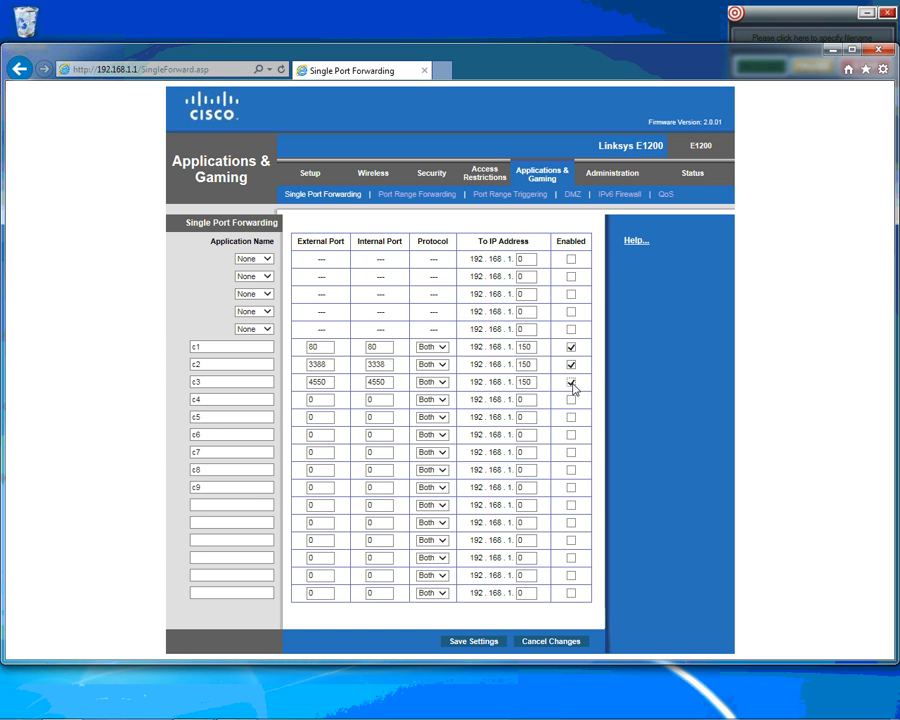
Forward port 5550 for rule c4 to 192.168.1.150 and enable it.
{"action": "left_click", "coordinate": [320, 400]}
{"action": "key", "text": "BackSpace"}
{"action": "key", "text": "Tab"}
{"action": "type", "text": "5550"}
{"action": "key", "text": "Tab"}
{"action": "key", "text": "Tab"}
{"action": "key", "text": "Tab"}
{"action": "left_click", "coordinate": [571, 399]}
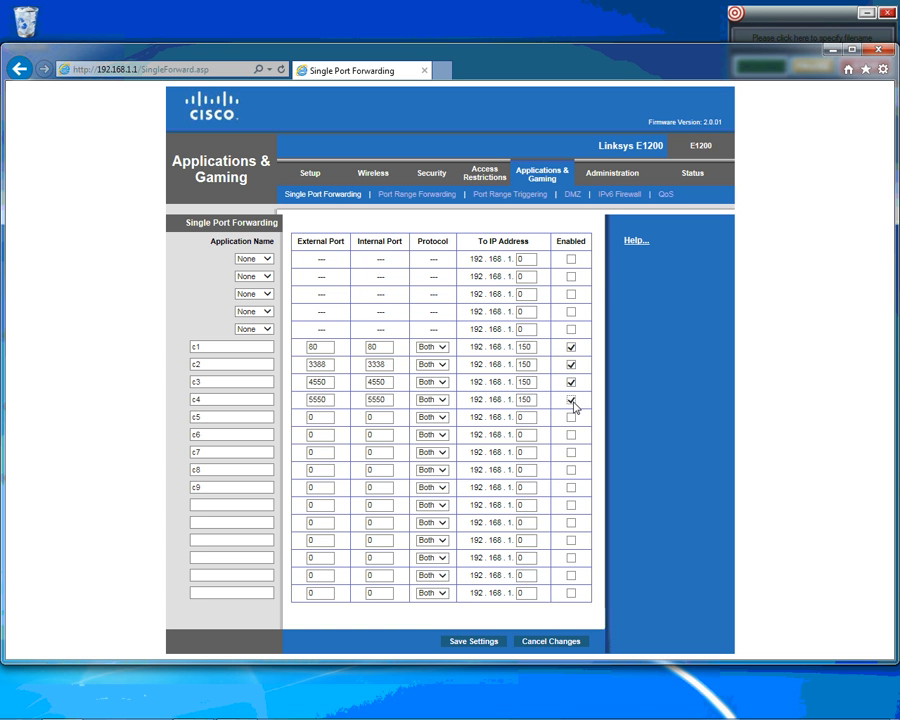
Forward port 5552 for rule c5 to 192.168.1.150 and enable it.
{"action": "double_click", "coordinate": [318, 418]}
{"action": "type", "text": "5552"}
{"action": "key", "text": "Tab"}
{"action": "type", "text": "5552"}
{"action": "key", "text": "Tab"}
{"action": "key", "text": "Tab"}
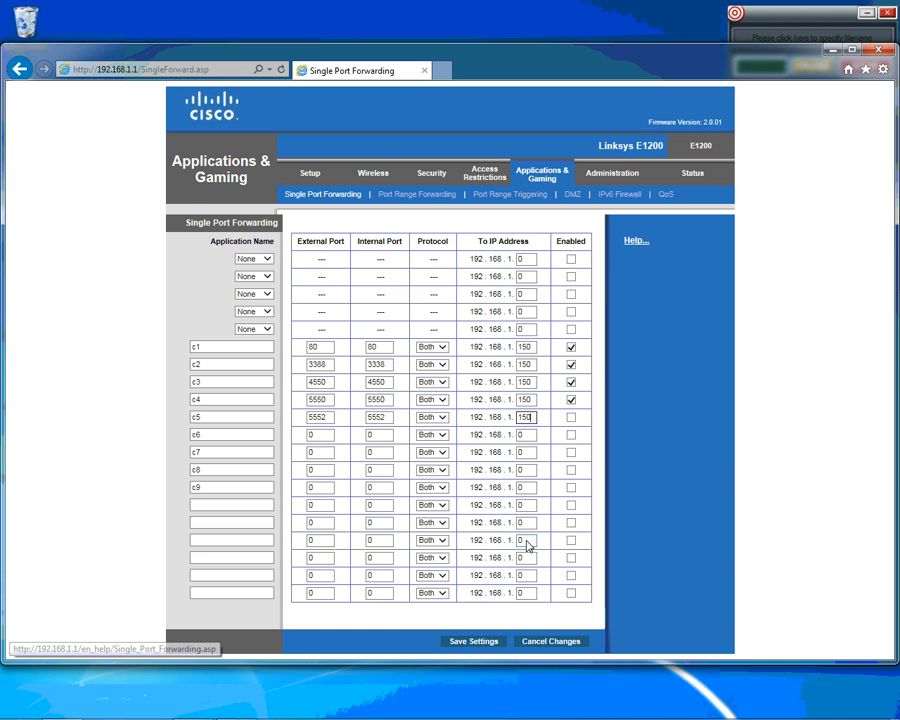
{"action": "left_click", "coordinate": [572, 418]}
Forward port 5611 for rule c6 to 192.168.1.150 and enable it.
{"action": "left_click", "coordinate": [330, 440]}
{"action": "key", "text": "BackSpace"}
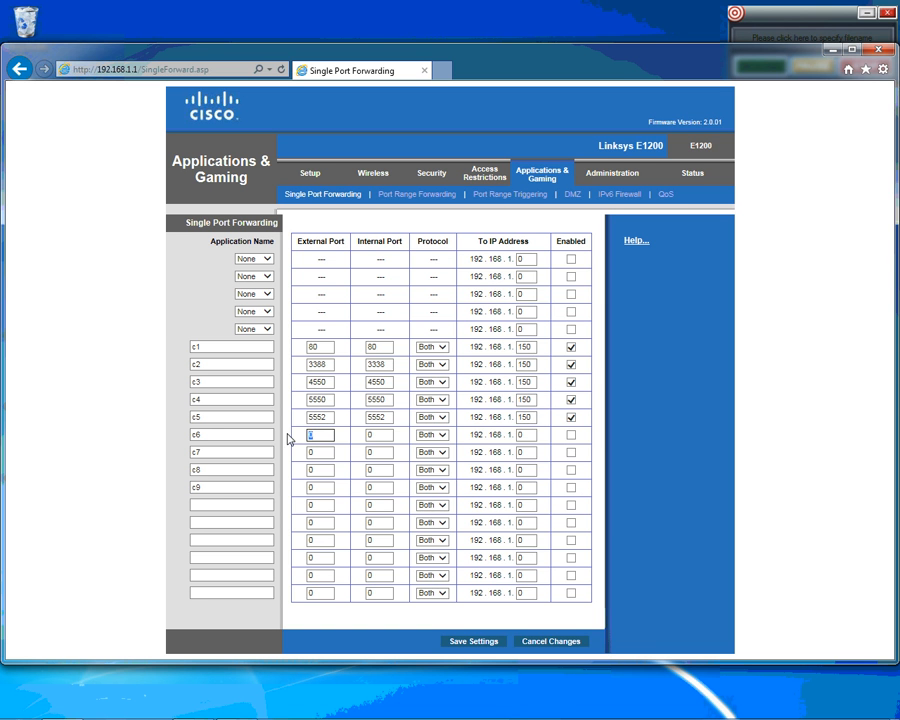
{"action": "type", "text": "5611"}
{"action": "key", "text": "Tab"}
{"action": "type", "text": "5611"}
{"action": "key", "text": "Tab"}
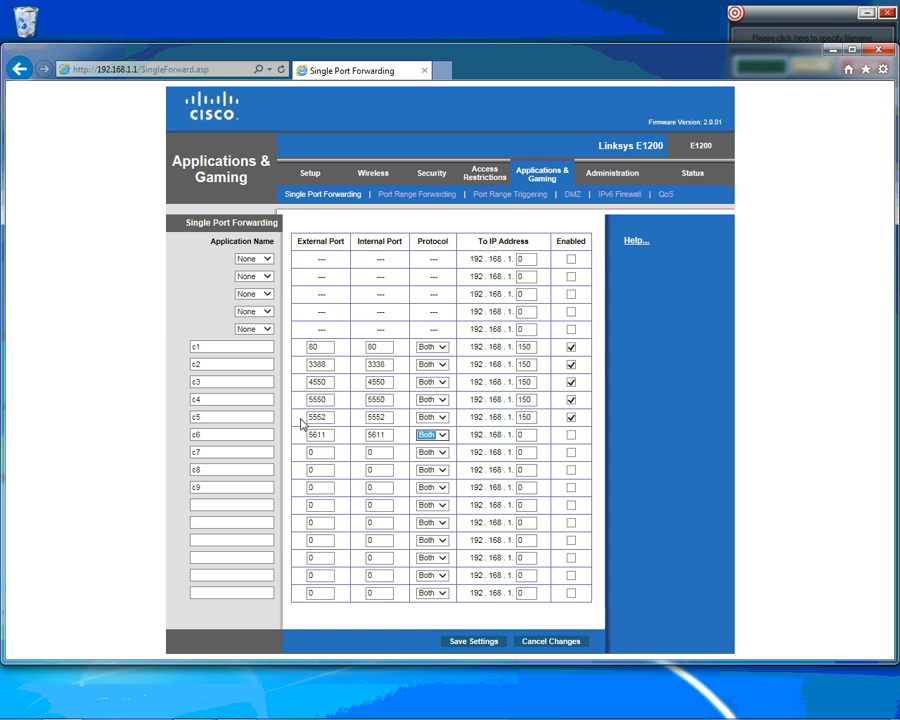
{"action": "key", "text": "Tab"}
{"action": "type", "text": "150"}
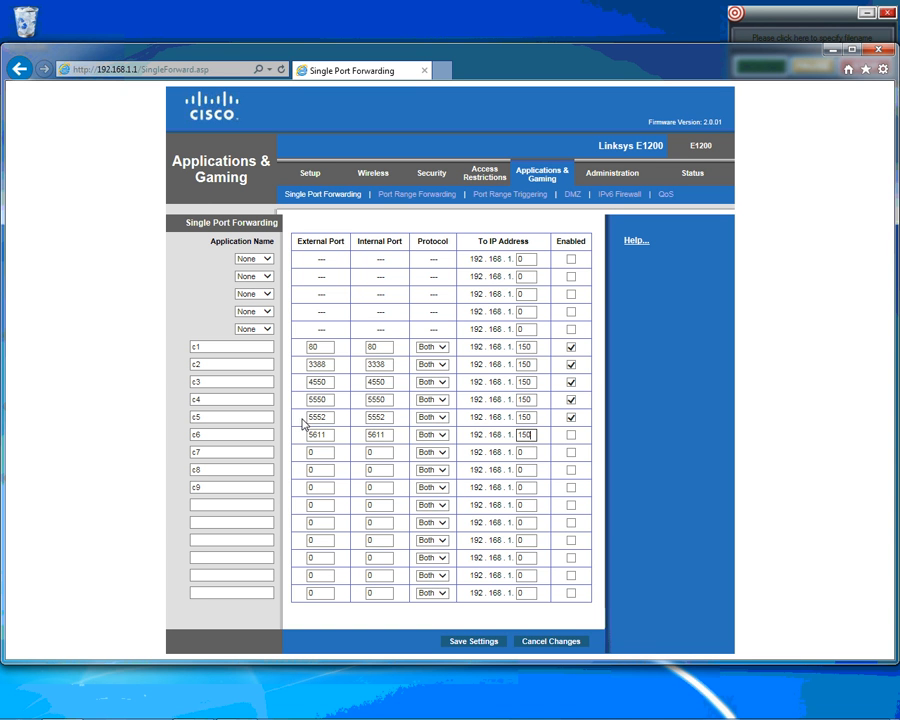
{"action": "left_click", "coordinate": [571, 435]}
Forward port 6550 for rule c7 to 192.168.1.150 and enable it.
{"action": "left_click", "coordinate": [375, 456]}
{"action": "double_click", "coordinate": [317, 456]}
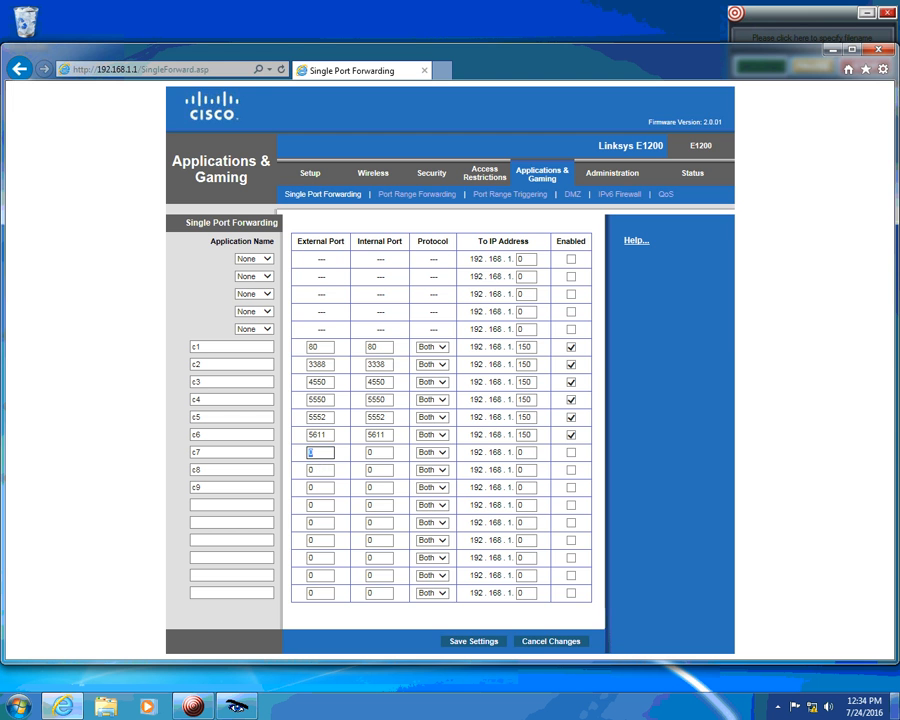
{"action": "mouse_move", "coordinate": [895, 707]}
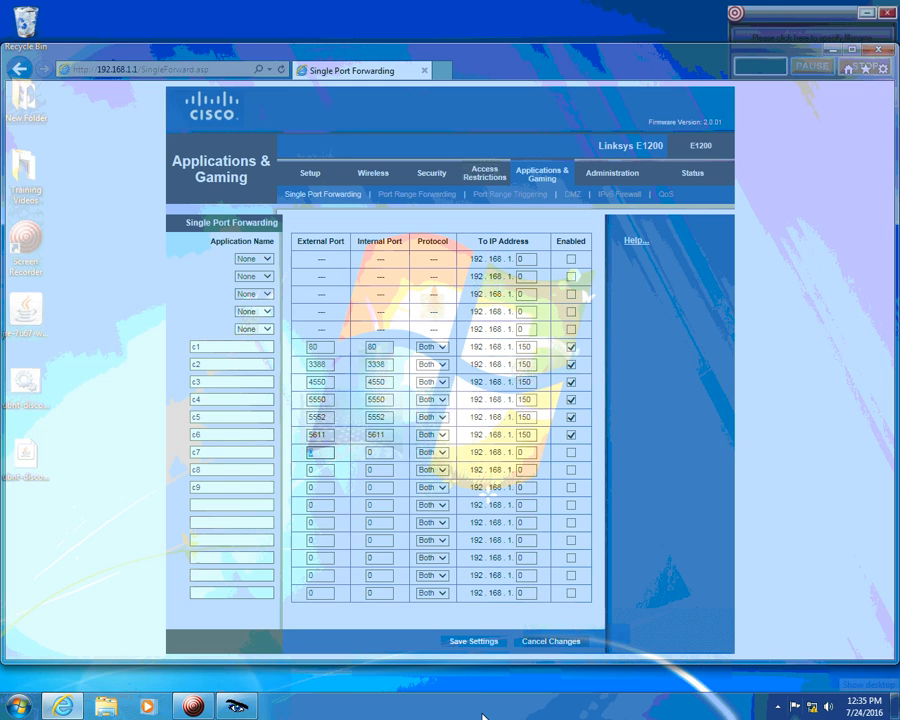
{"action": "type", "text": "655"}
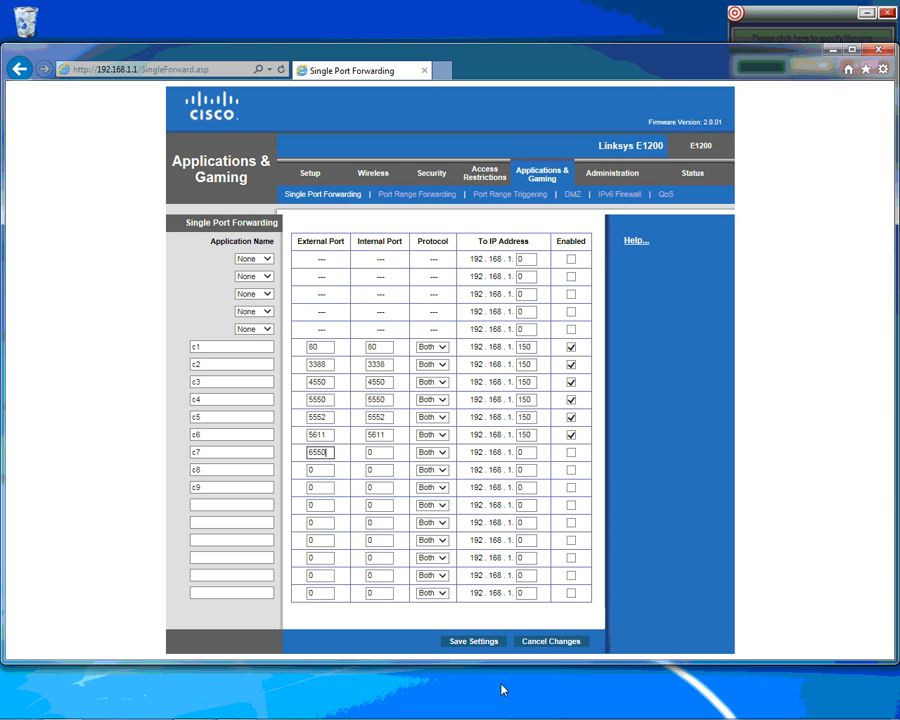
{"action": "key", "text": "Tab"}
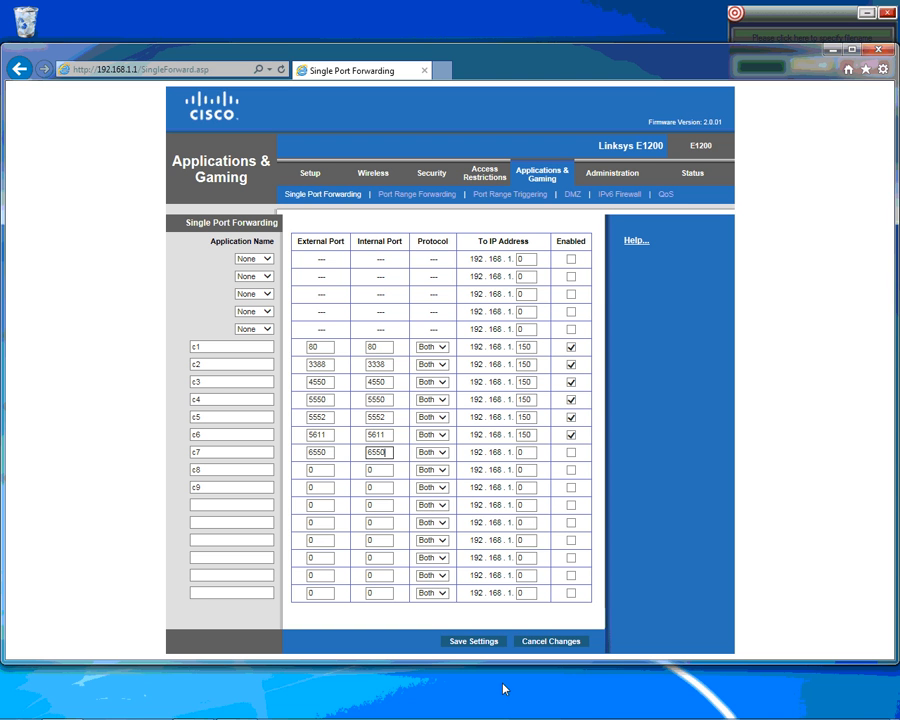
{"action": "left_click_drag", "start_coordinate": [528, 456], "coordinate": [472, 465]}
{"action": "left_click", "coordinate": [572, 459]}
Forward port 8866 for rule c8 to 192.168.1.150 and enable it.
{"action": "double_click", "coordinate": [320, 471]}
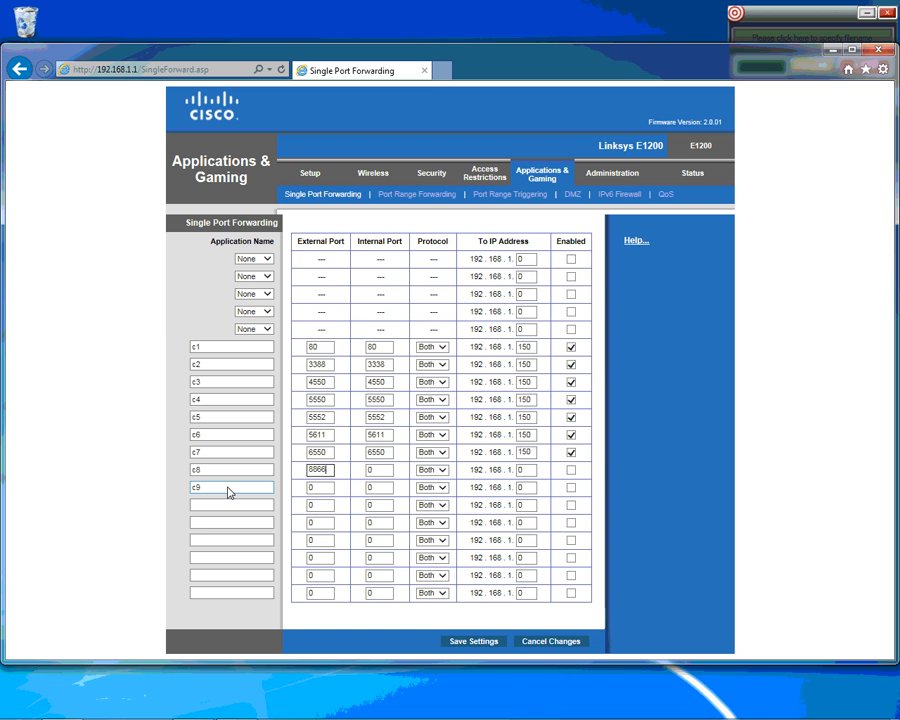
{"action": "key", "text": "Tab"}
{"action": "type", "text": "88"}
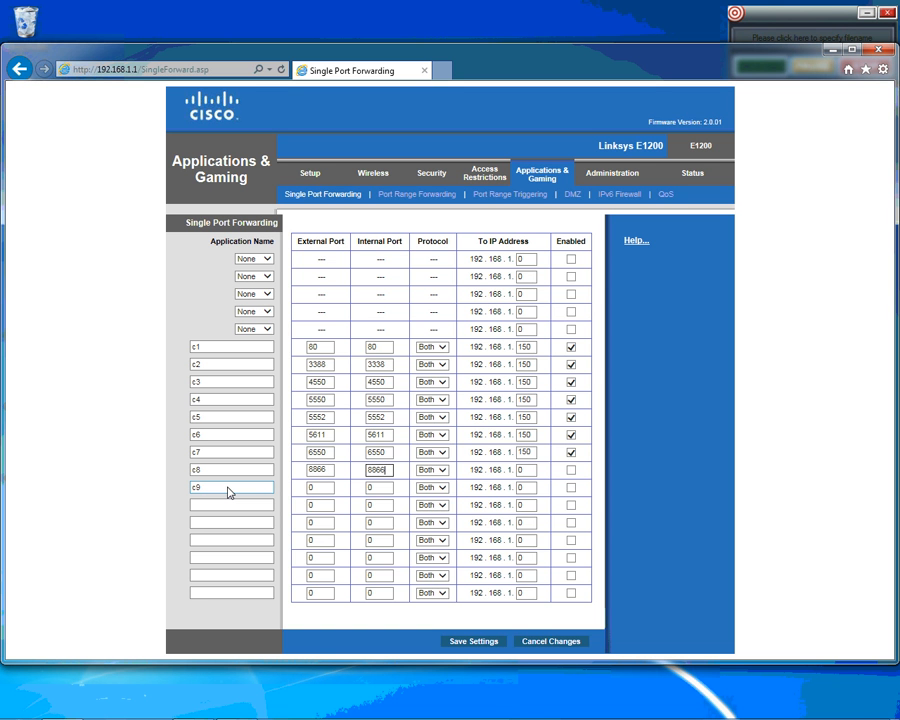
{"action": "key", "text": "Tab"}
{"action": "key", "text": "Tab"}
{"action": "left_click", "coordinate": [571, 470]}
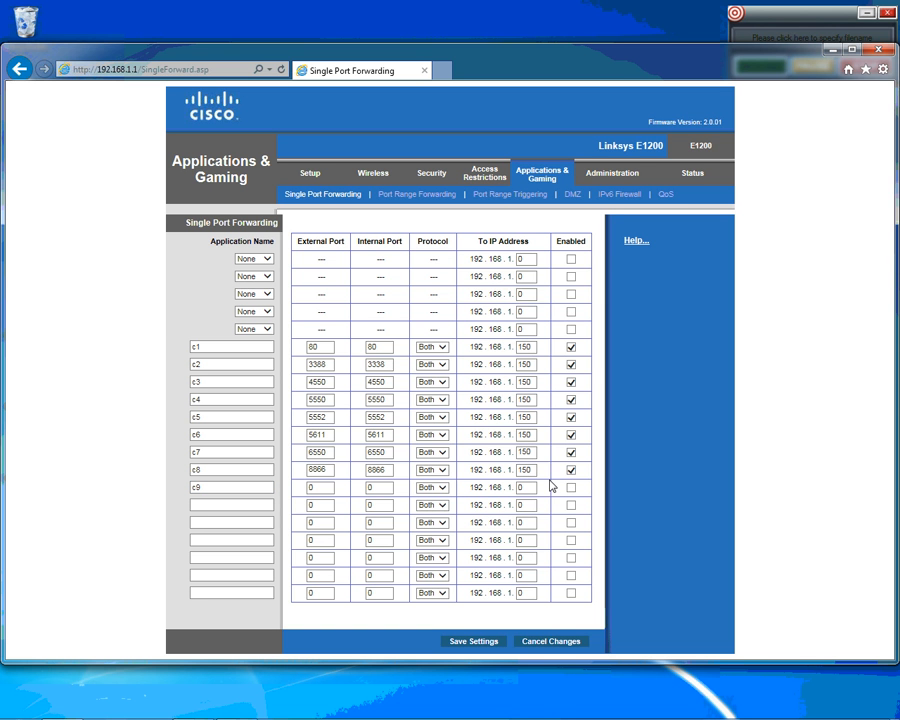
Forward port 56000 for rule c9 to 192.168.1.150, enable it, and save the settings.
{"action": "left_click", "coordinate": [310, 488]}
{"action": "type", "text": "560"}
{"action": "key", "text": "Tab"}
{"action": "key", "text": "Tab"}
{"action": "key", "text": "Tab"}
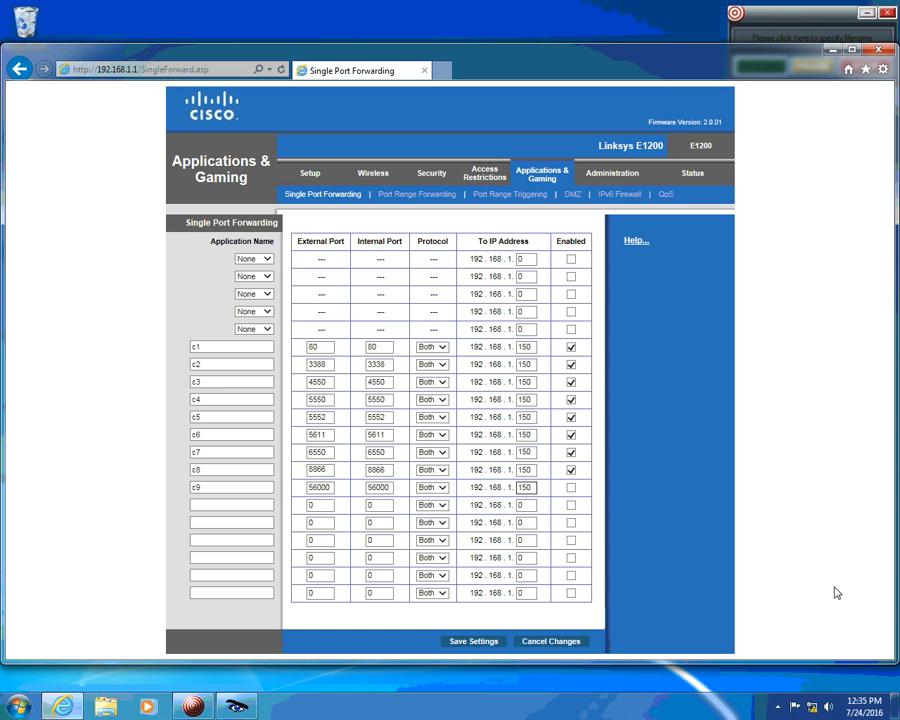
{"action": "left_click", "coordinate": [571, 488]}
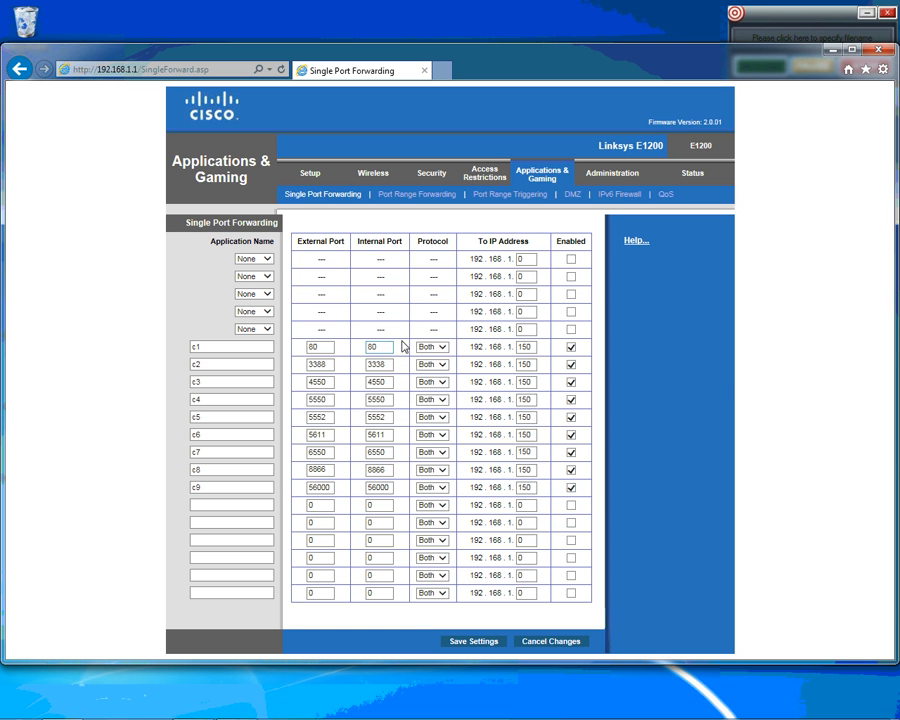
{"action": "left_click", "coordinate": [478, 643]}
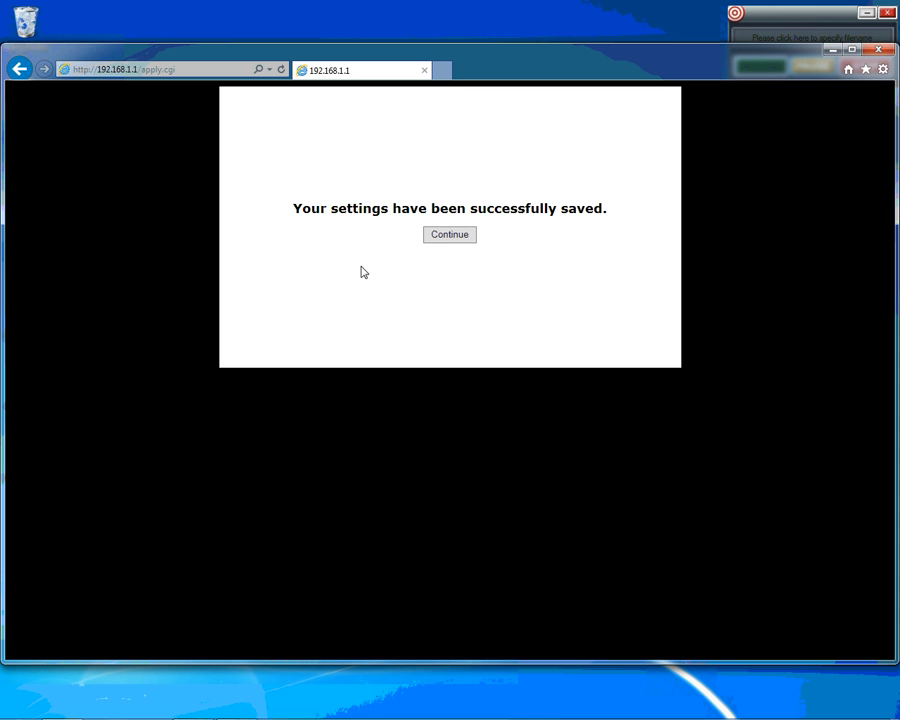
Continue back to the saved forwarding table, then bring the GeoVision GV-NVR window forward.
{"action": "left_click", "coordinate": [443, 238]}
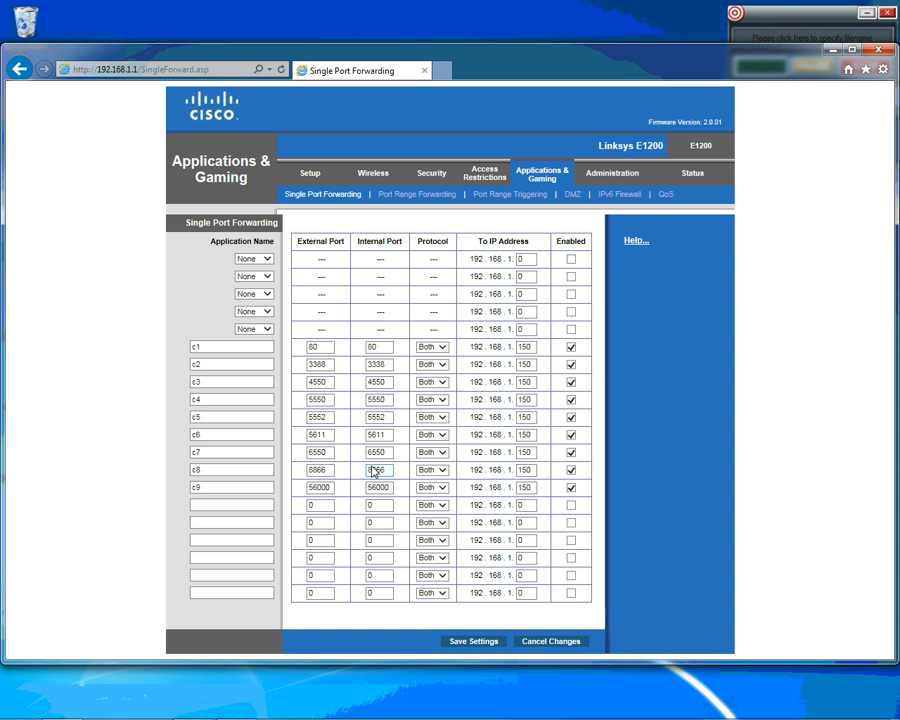
{"action": "left_click_drag", "start_coordinate": [331, 352], "coordinate": [267, 357]}
{"action": "left_click", "coordinate": [328, 350]}
{"action": "mouse_move", "coordinate": [296, 717]}
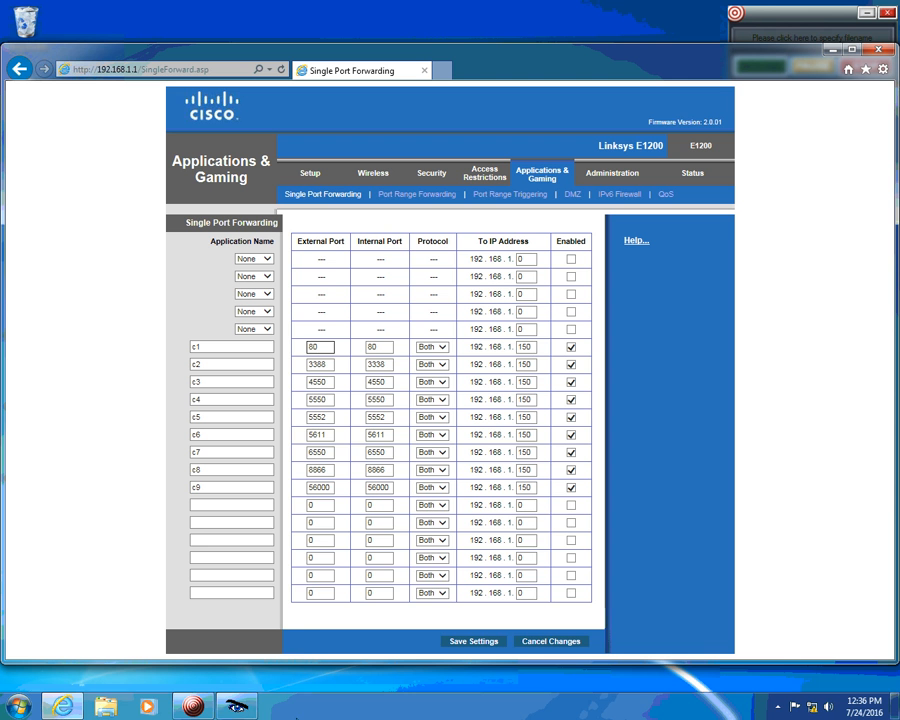
{"action": "left_click", "coordinate": [244, 711]}
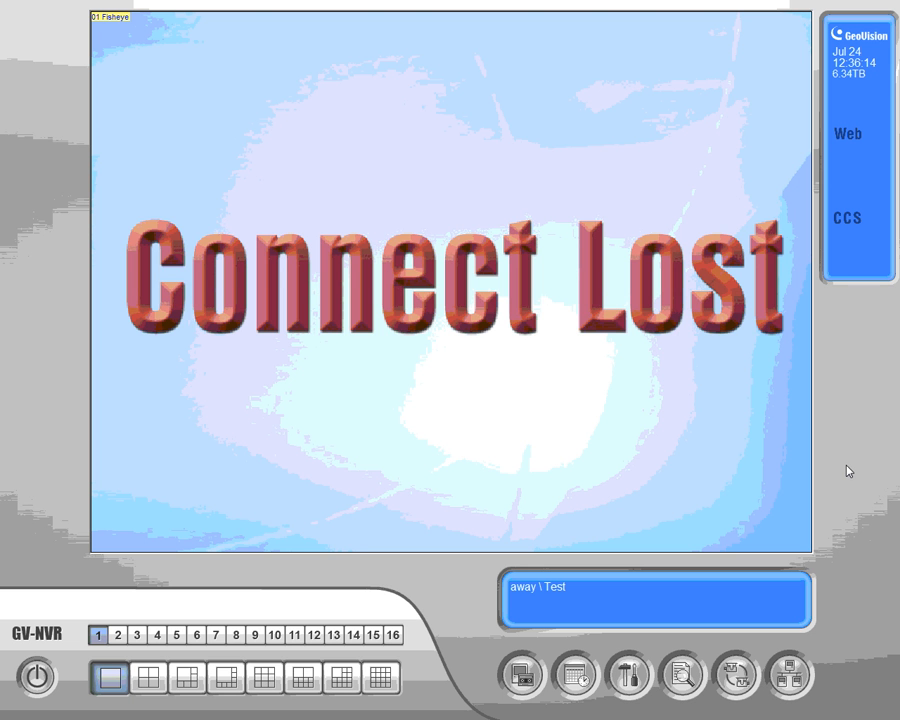
Sign in to GV-NVR with the operator ID and password, then open the Network server options.
{"action": "type", "text": "l"}
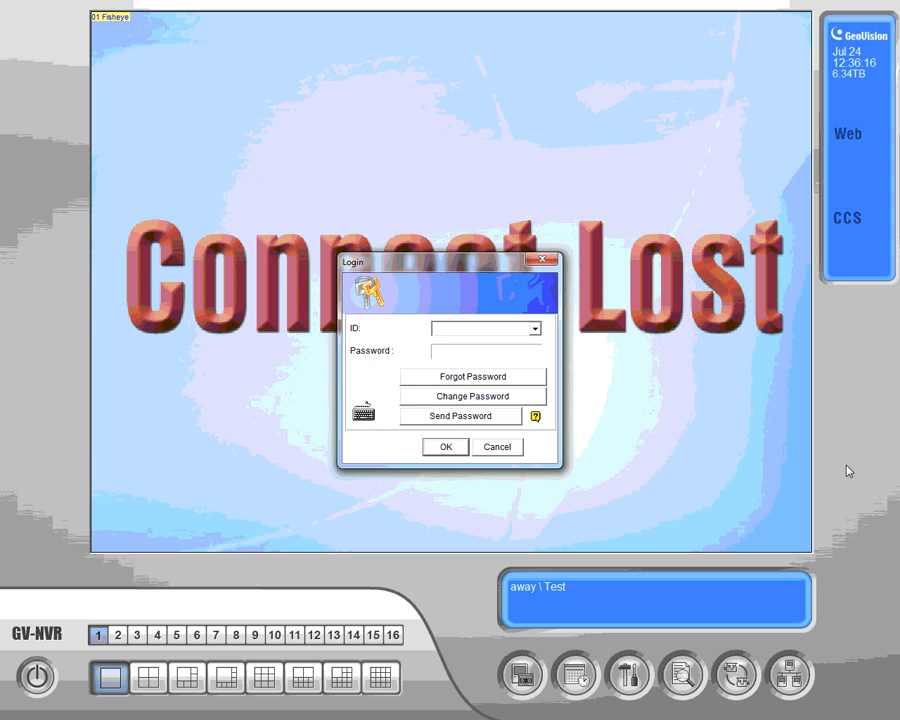
{"action": "type", "text": "training"}
{"action": "key", "text": "Tab"}
{"action": "type", "text": "********"}
{"action": "left_click", "coordinate": [446, 446]}
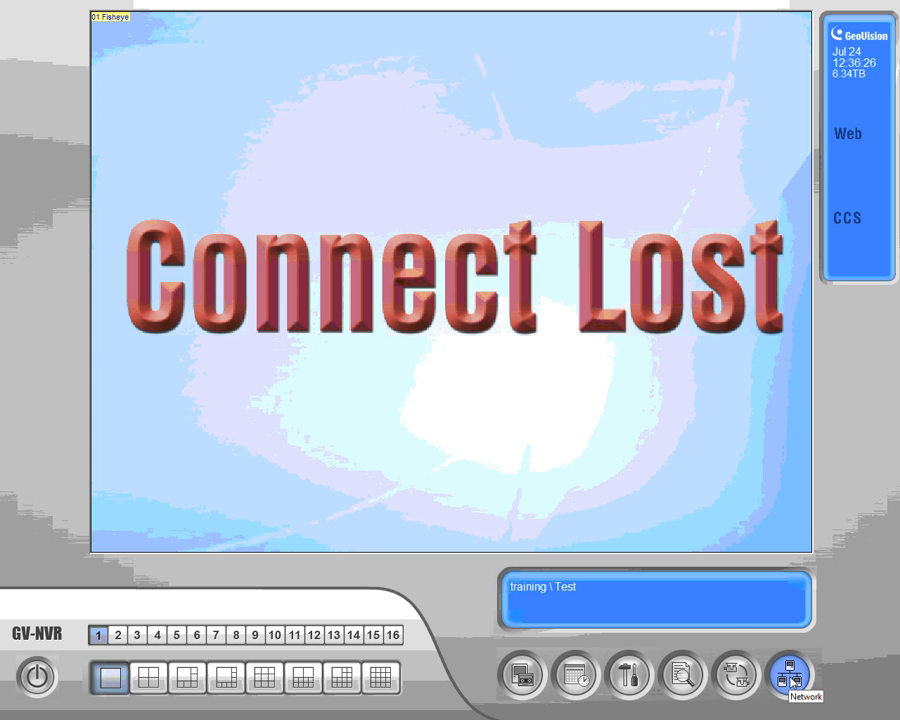
{"action": "left_click", "coordinate": [791, 678]}
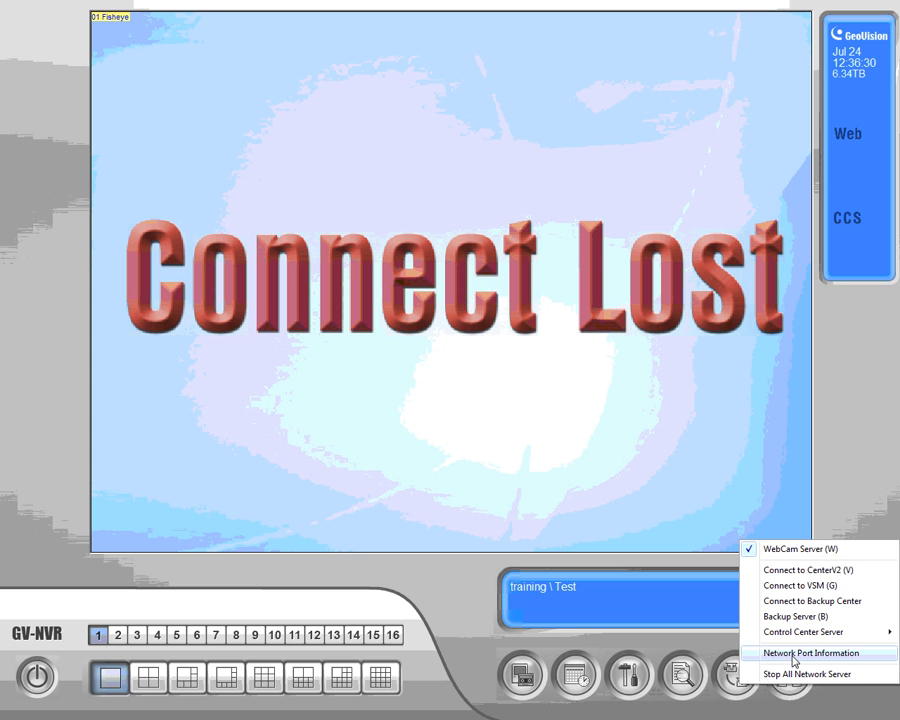
Open Network Port Information and expand WebCam Server to show Http 81, Command 4550 and Mobile 8866 ports.
{"action": "left_click", "coordinate": [794, 662]}
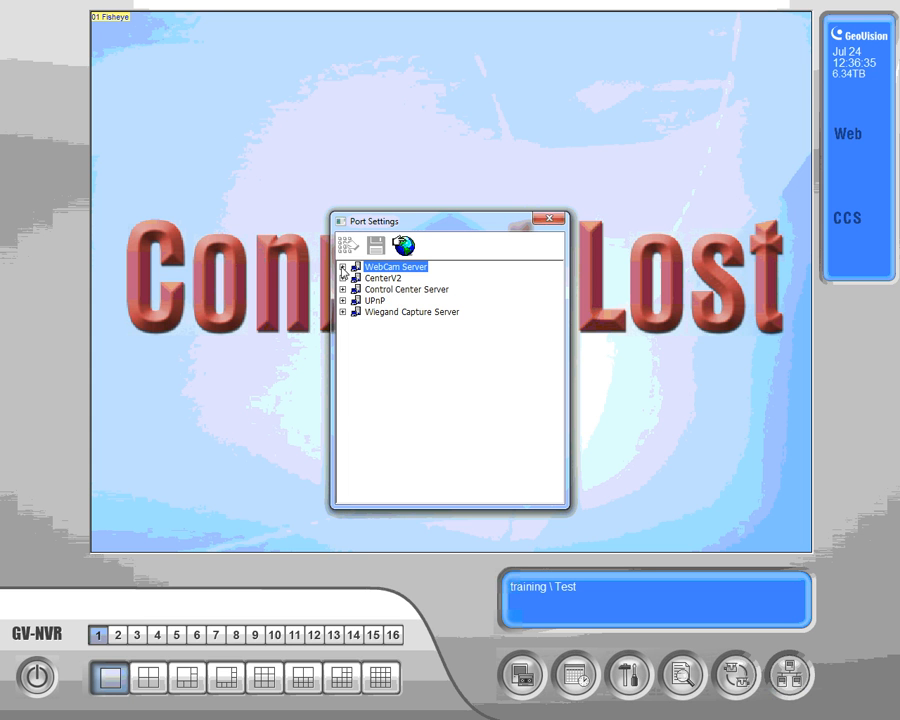
{"action": "left_click", "coordinate": [342, 268]}
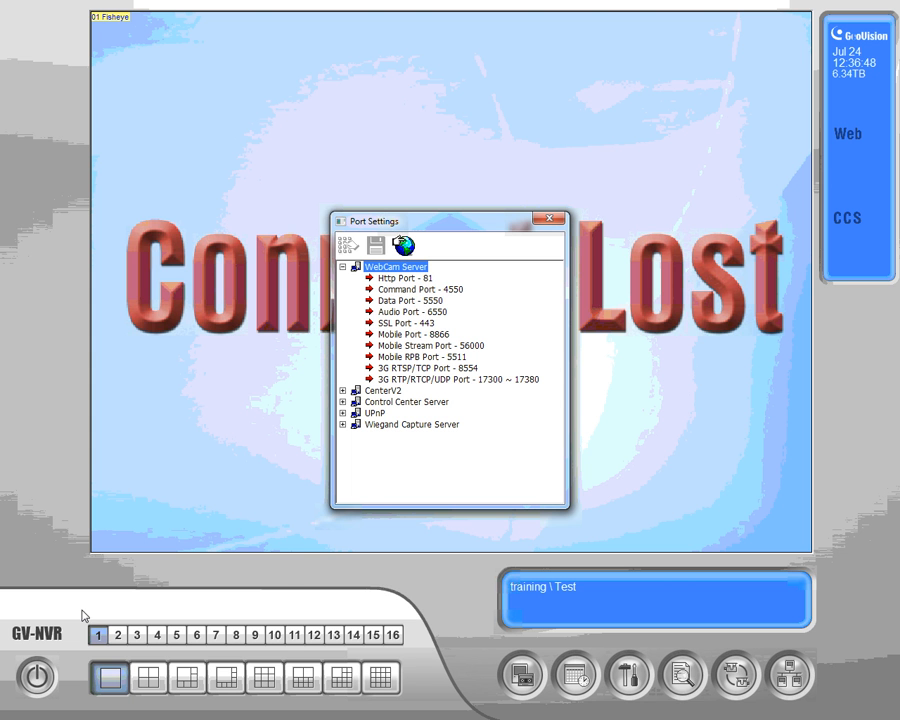
{"action": "key", "text": "super"}
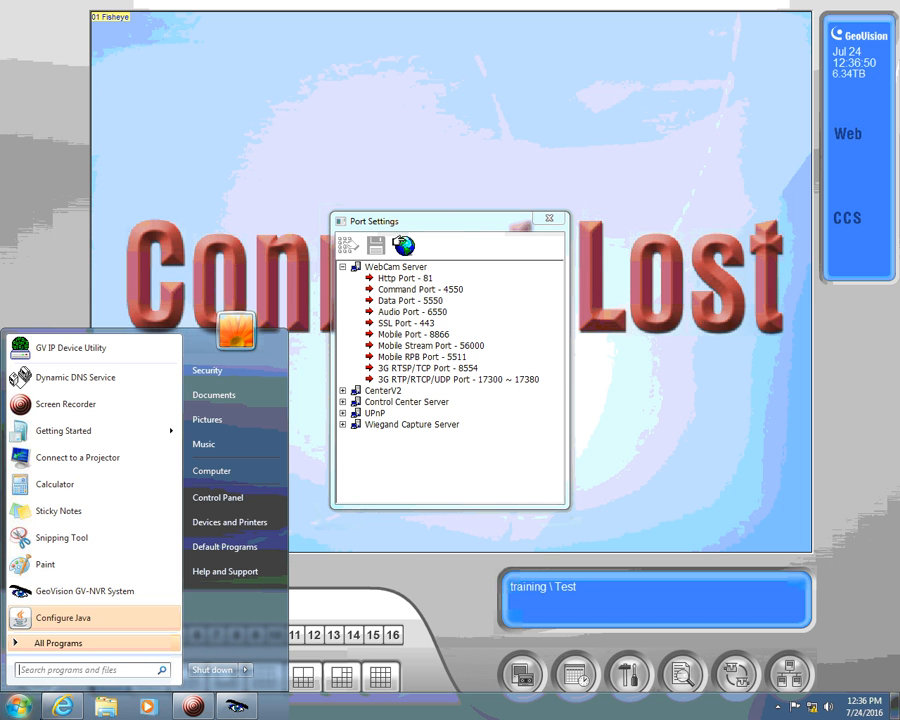
Back in the router, replace c1's port 80 with 81 in both port fields, save, and continue.
{"action": "left_click", "coordinate": [63, 706]}
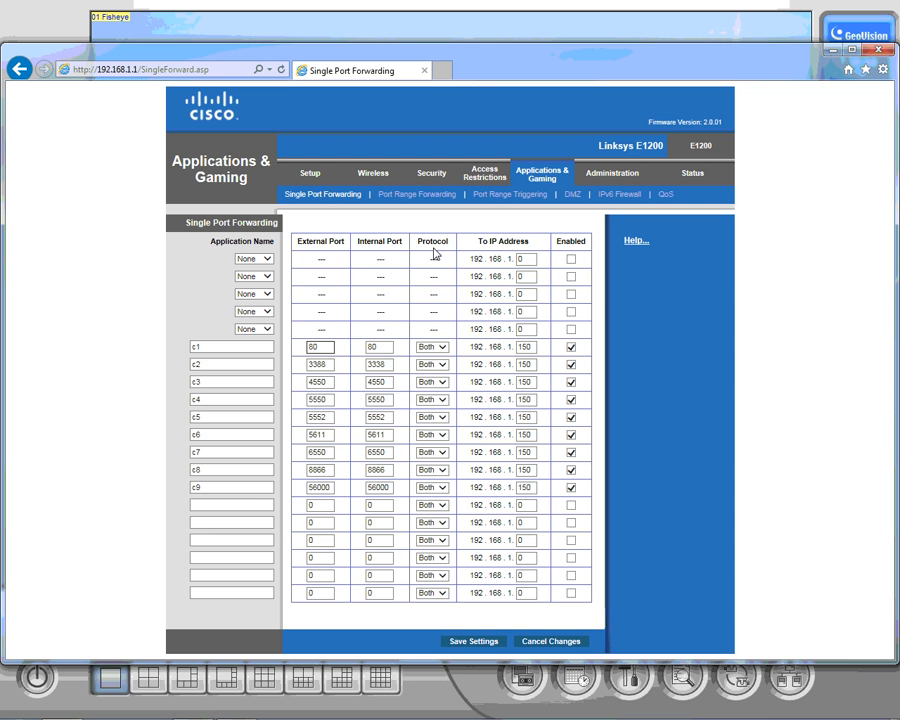
{"action": "key", "text": "BackSpace"}
{"action": "double_click", "coordinate": [313, 347]}
{"action": "key", "text": "Tab"}
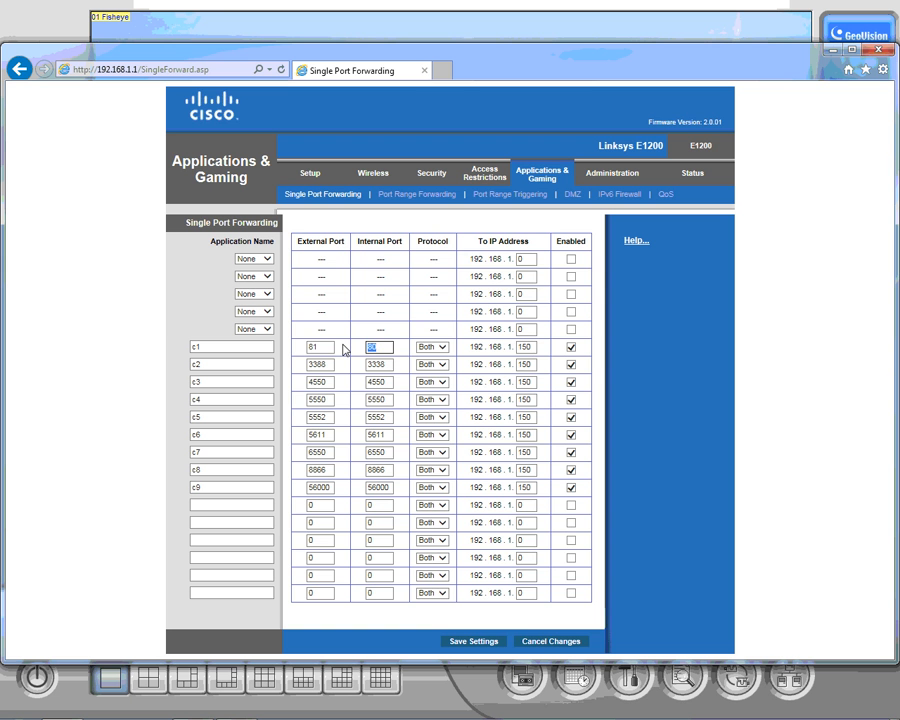
{"action": "type", "text": "8"}
{"action": "left_click", "coordinate": [466, 640]}
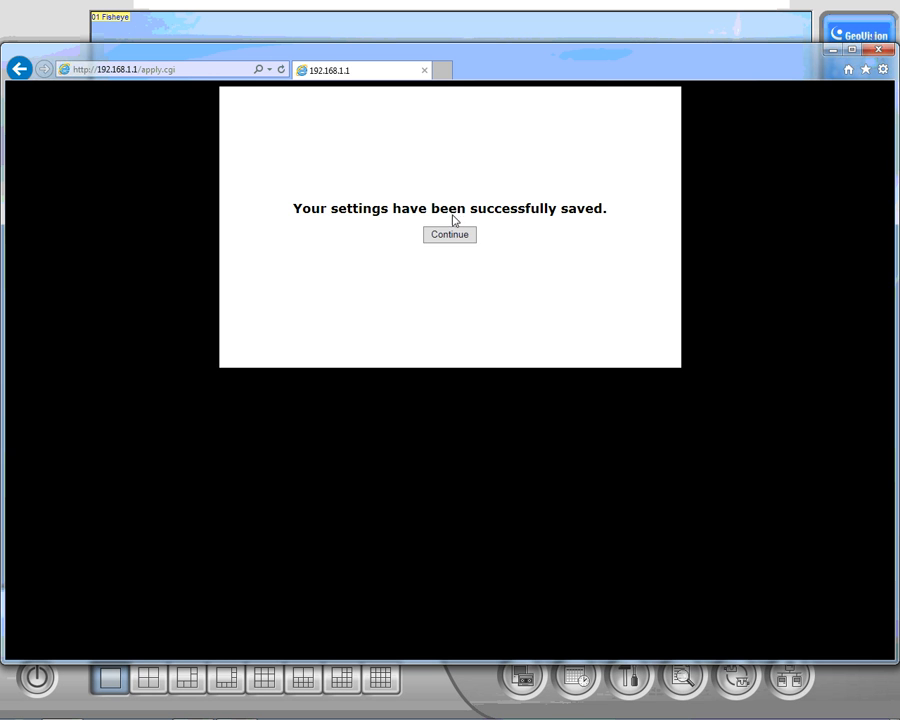
{"action": "left_click", "coordinate": [458, 235]}
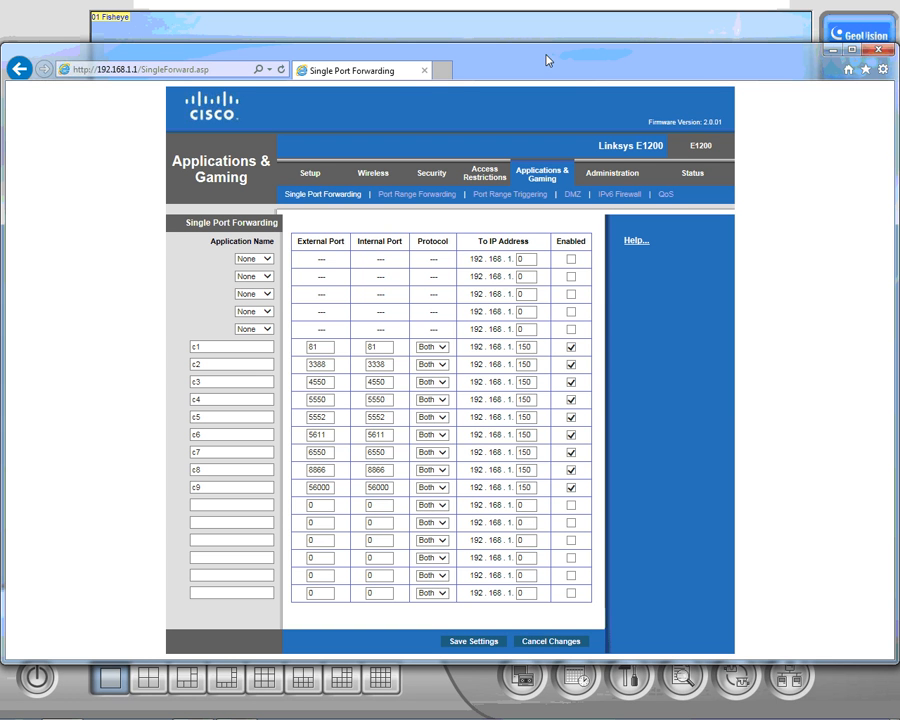
{"action": "left_click", "coordinate": [444, 72]}
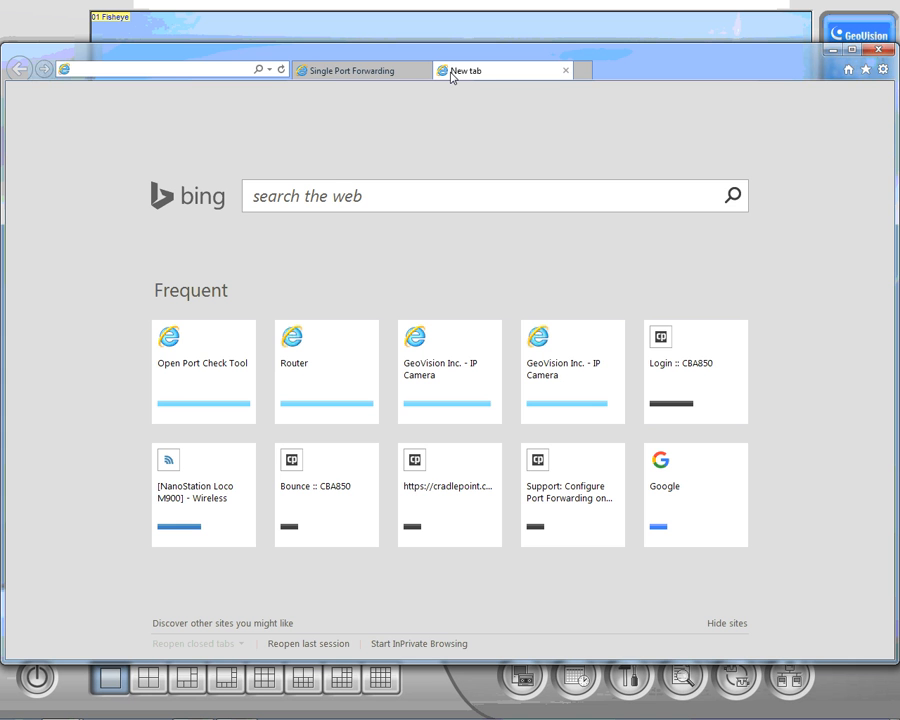
{"action": "type", "text": "www"}
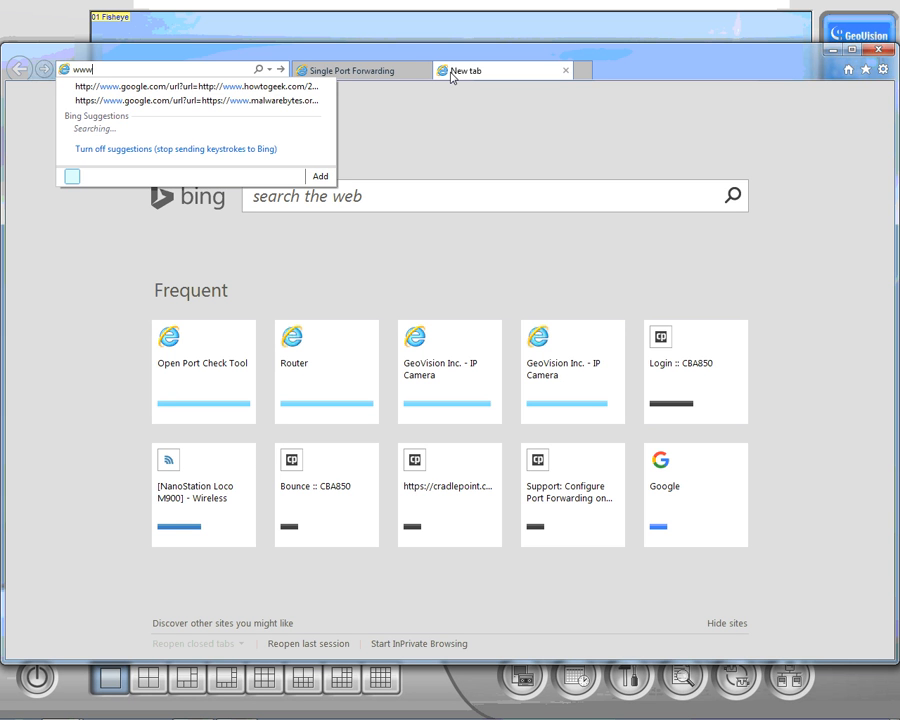
{"action": "type", "text": ".can"}
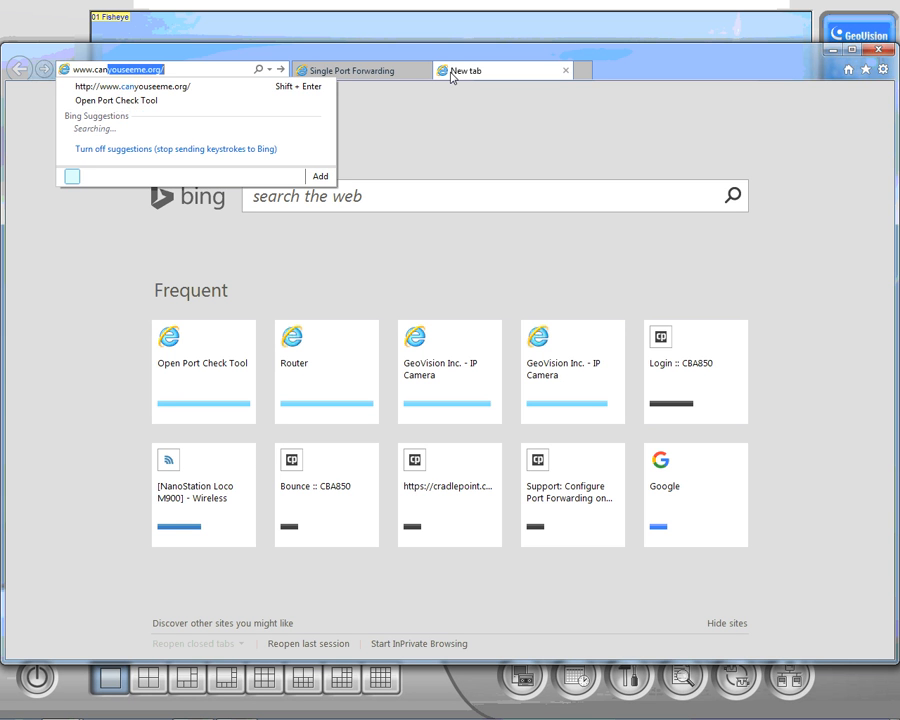
{"action": "type", "text": "youseeme."}
{"action": "key", "text": "End"}
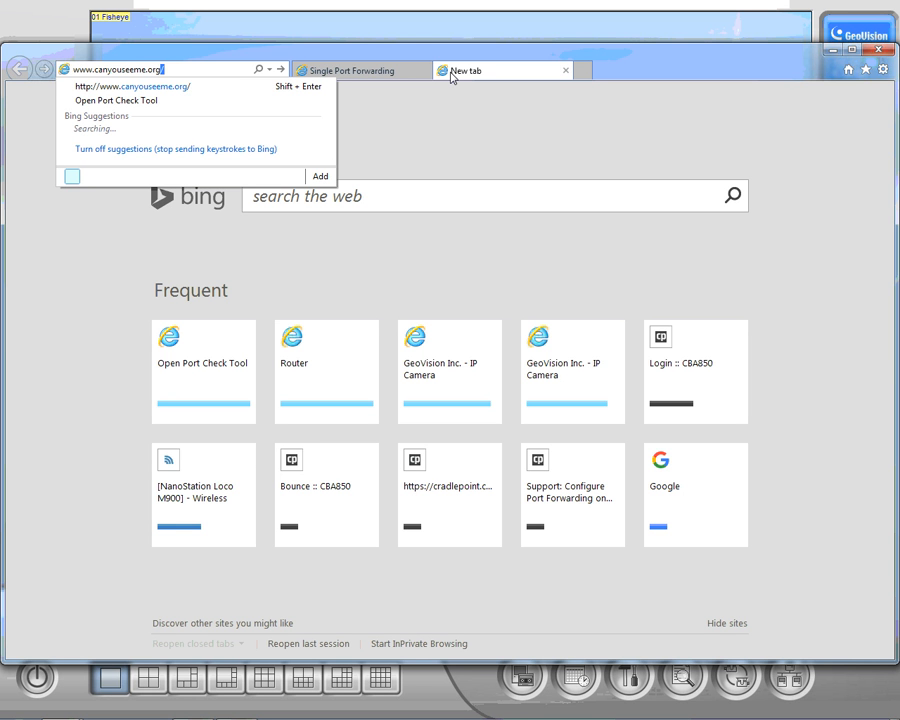
{"action": "key", "text": "BackSpace"}
{"action": "key", "text": "Return"}
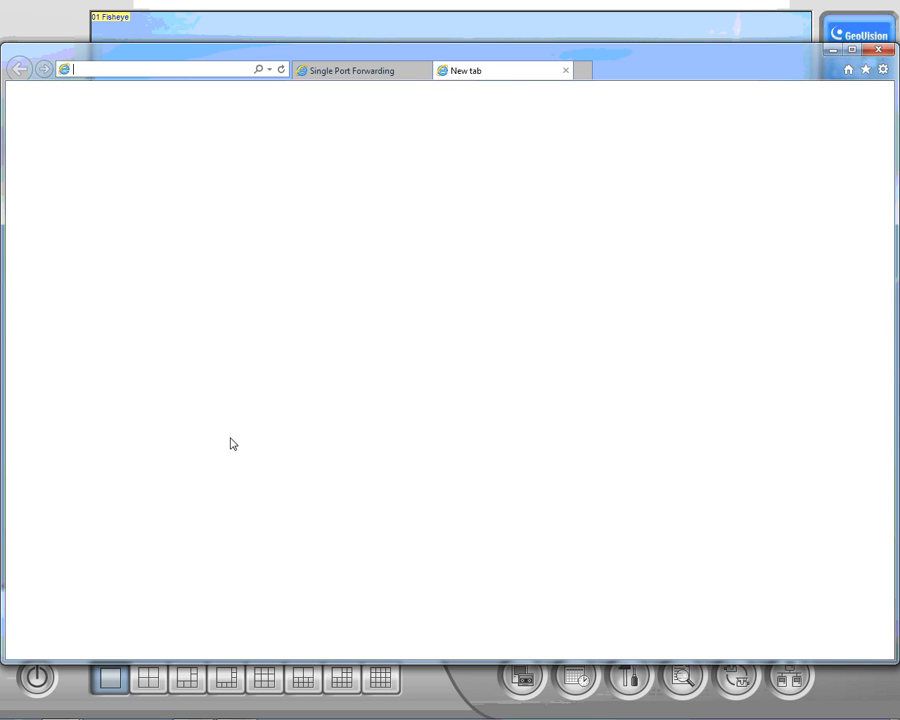
Close Internet Explorer with all its tabs, dismissing the search page error.
{"action": "left_click", "coordinate": [878, 51]}
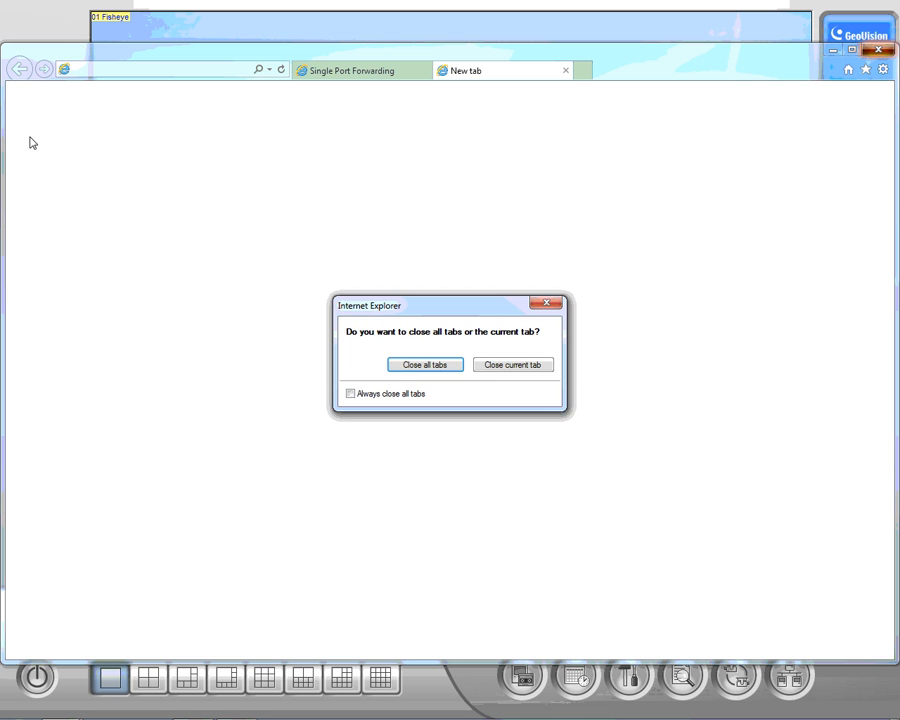
{"action": "left_click", "coordinate": [414, 366]}
{"action": "left_click", "coordinate": [527, 366]}
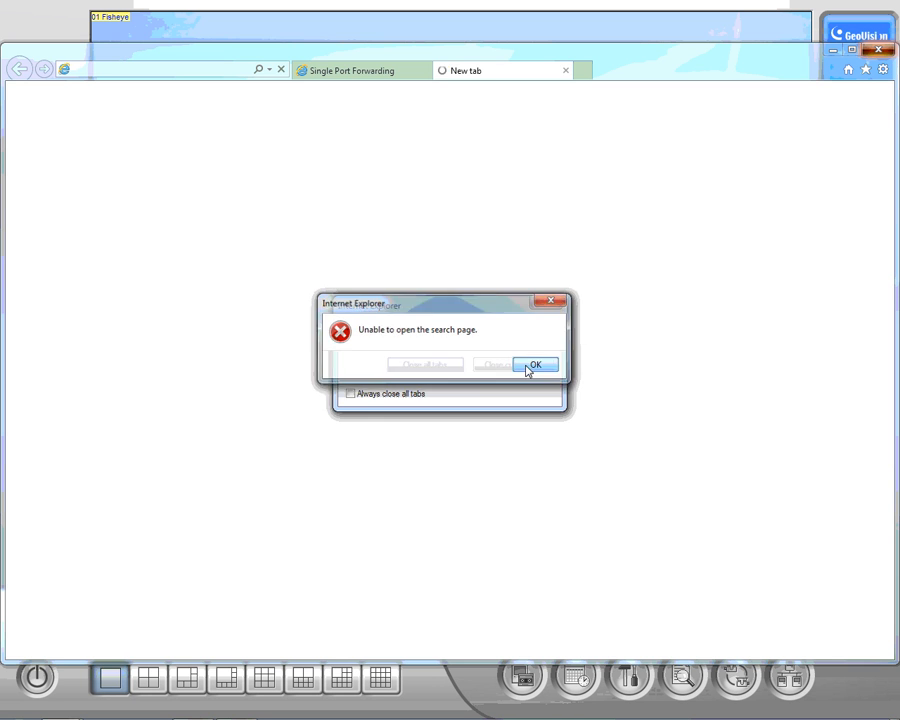
{"action": "left_click", "coordinate": [450, 373]}
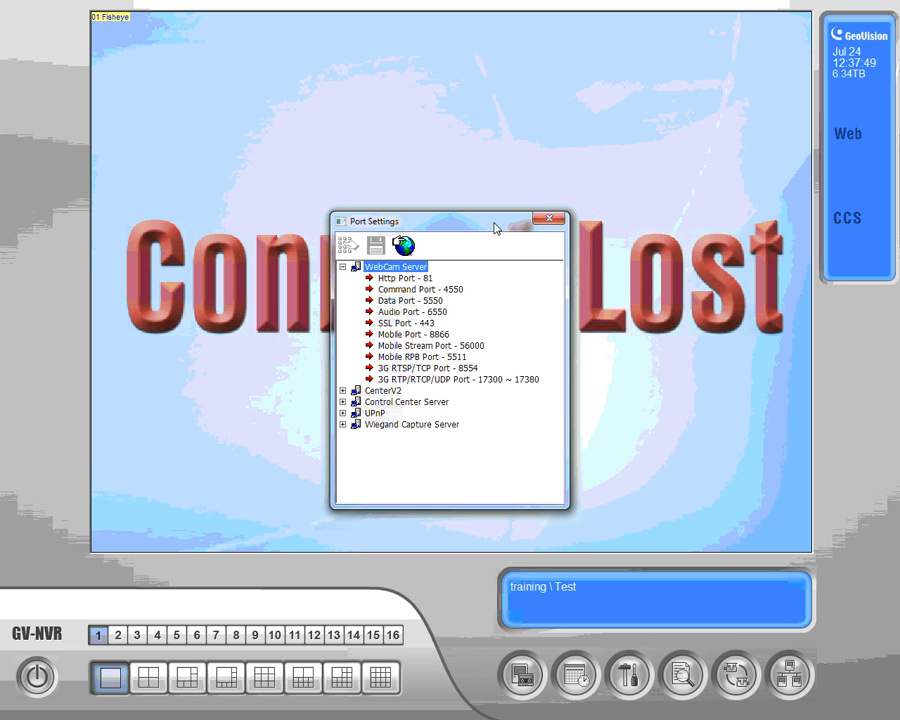
Close GV-NVR's Port Settings window and switch to the screen recorder.
{"action": "left_click", "coordinate": [546, 219]}
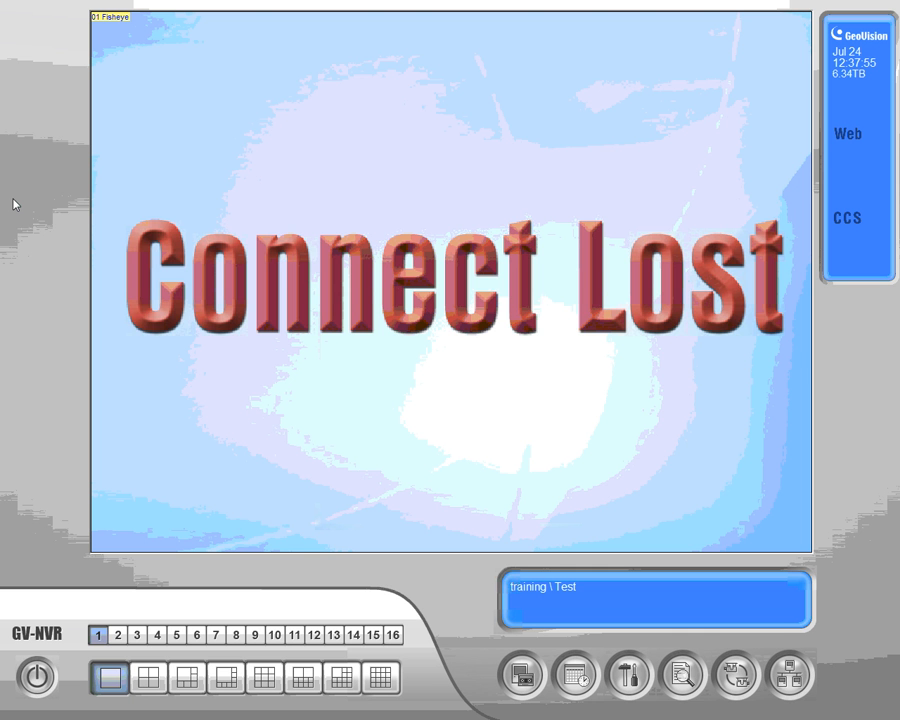
{"action": "key", "text": "super"}
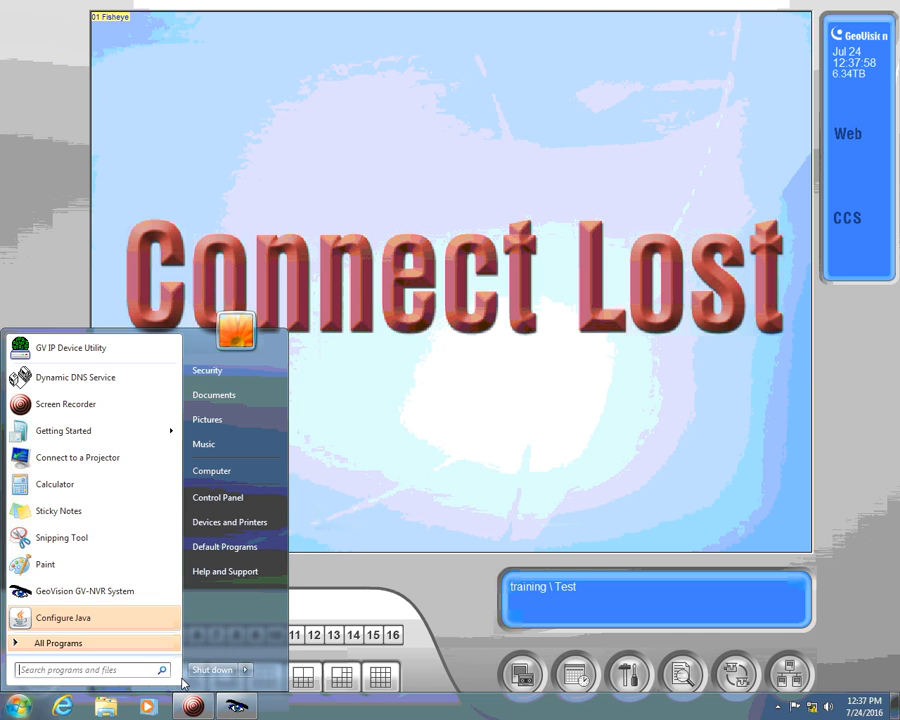
{"action": "left_click", "coordinate": [190, 706]}
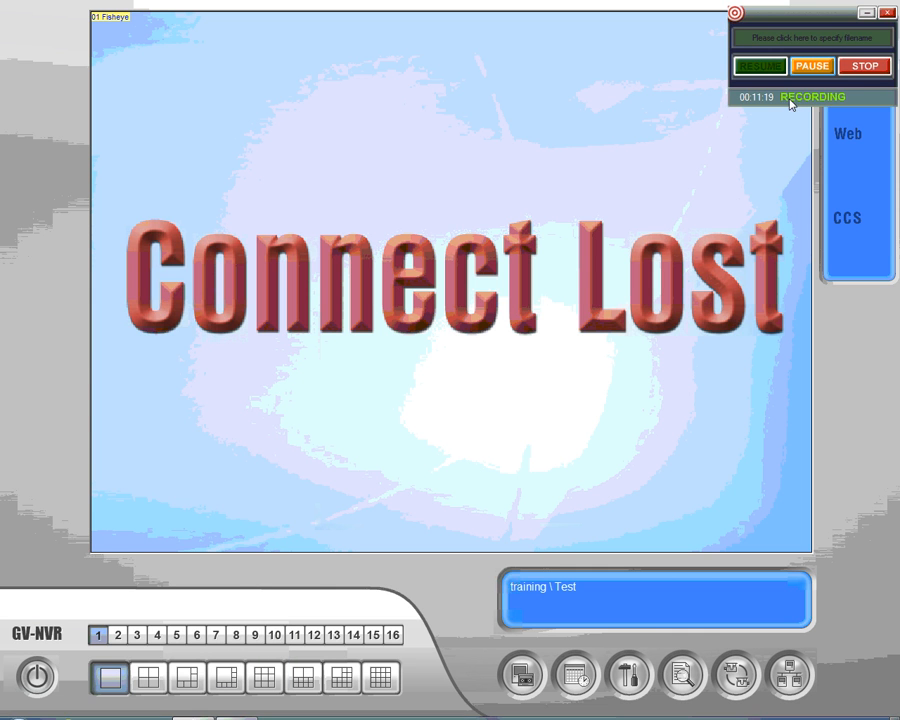